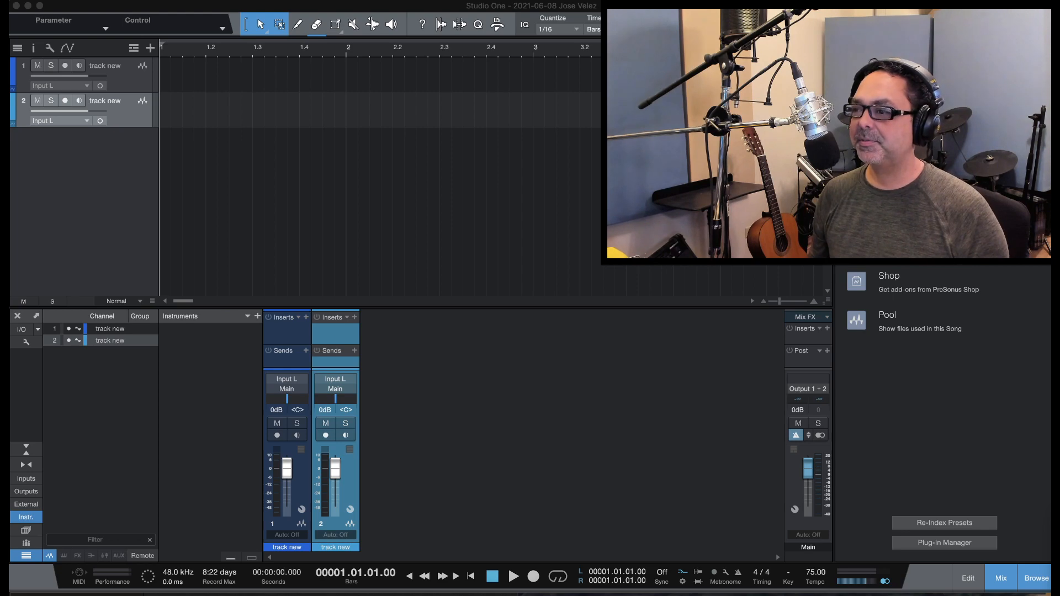
Switch to the web browser and look over the pianist's YouTube channel and its uploaded videos.
click(1024, 594)
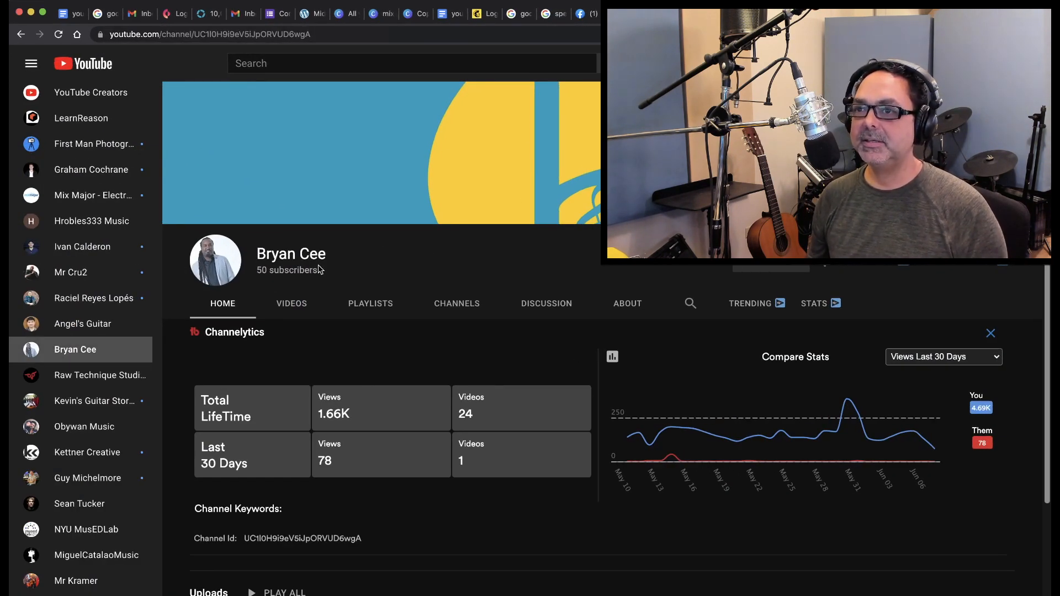
scroll(421, 352, down, 5)
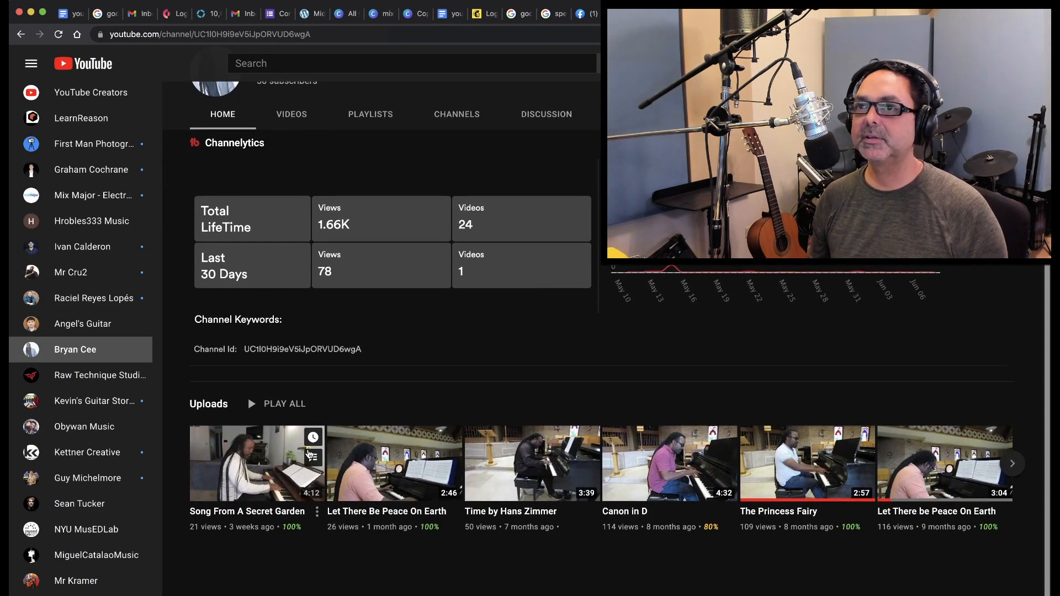
scroll(309, 455, up, 5)
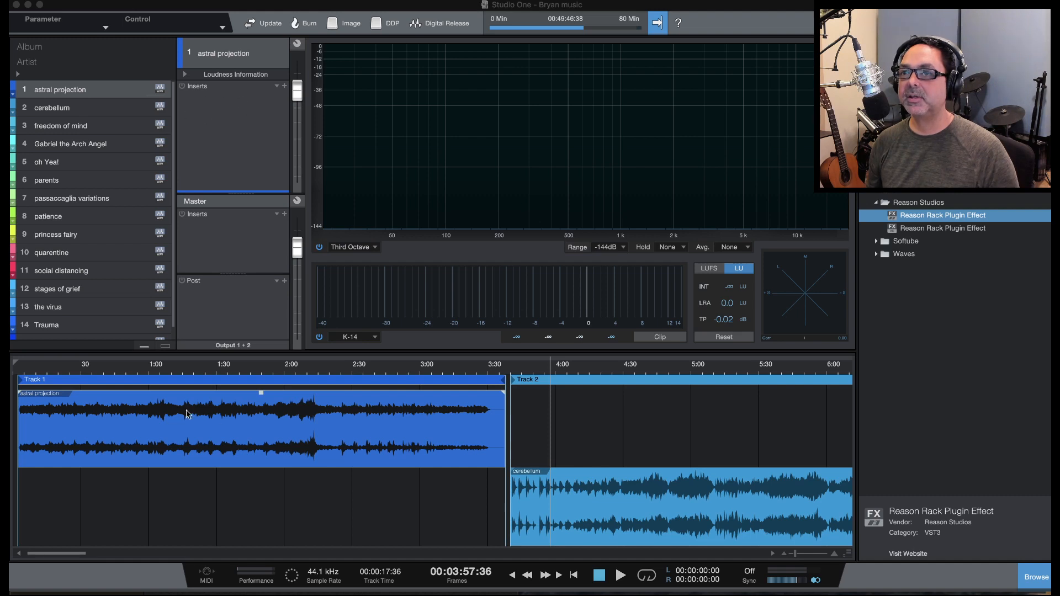
Look through the album's track waveforms along the project timeline from Track 1 to Track 6 and return to the start.
scroll(570, 449, right, 10)
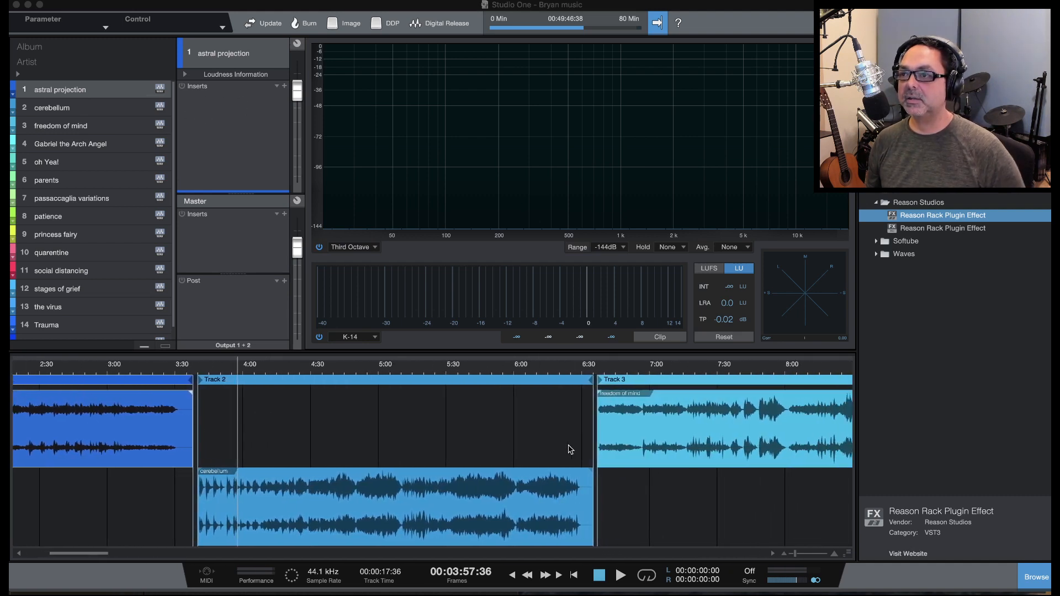
scroll(569, 449, right, 15)
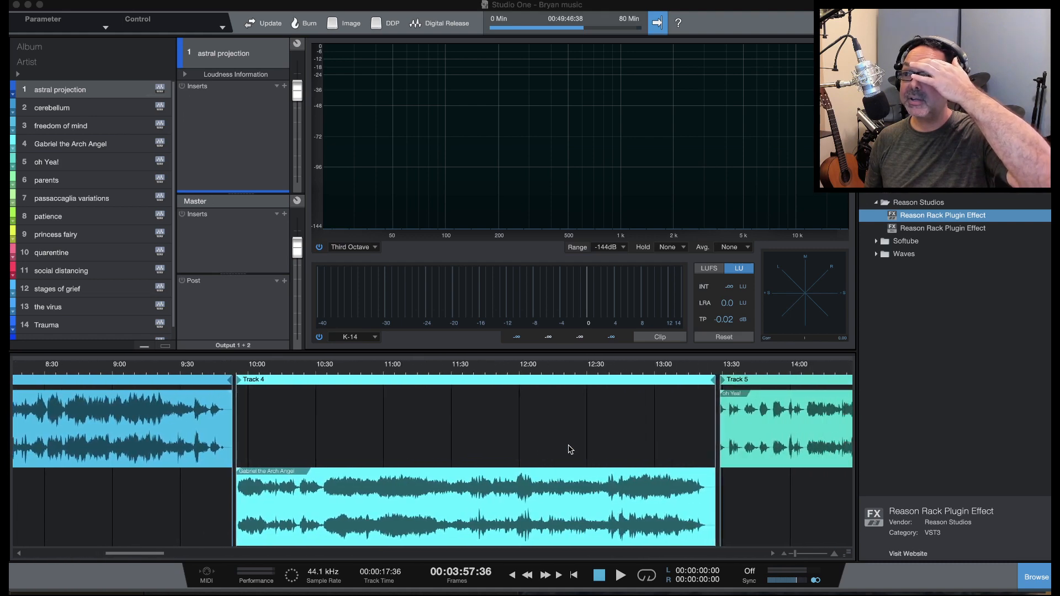
scroll(678, 370, right, 9)
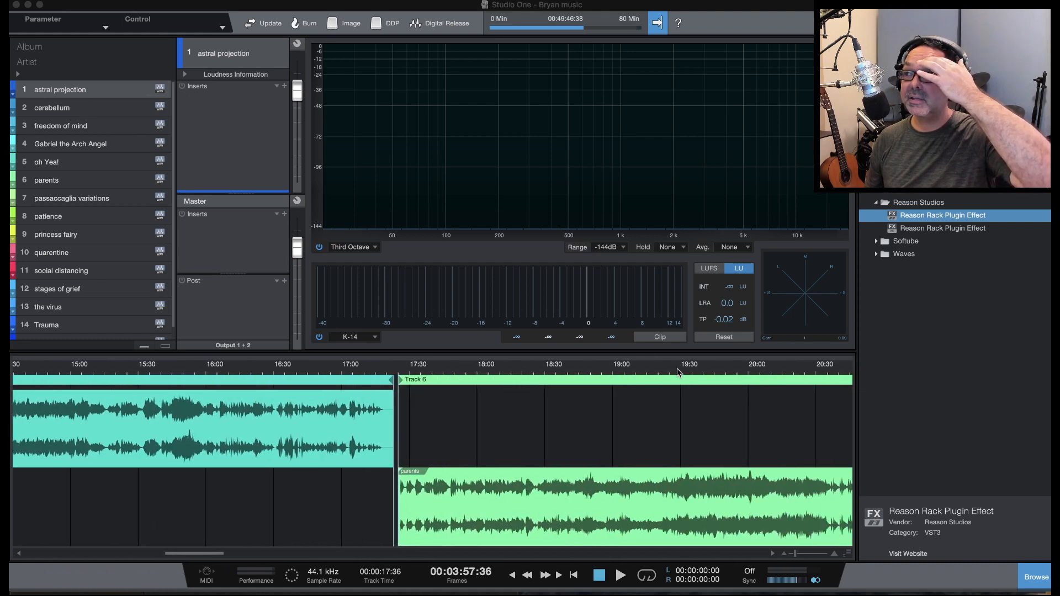
scroll(675, 370, left, 10)
scroll(676, 374, left, 20)
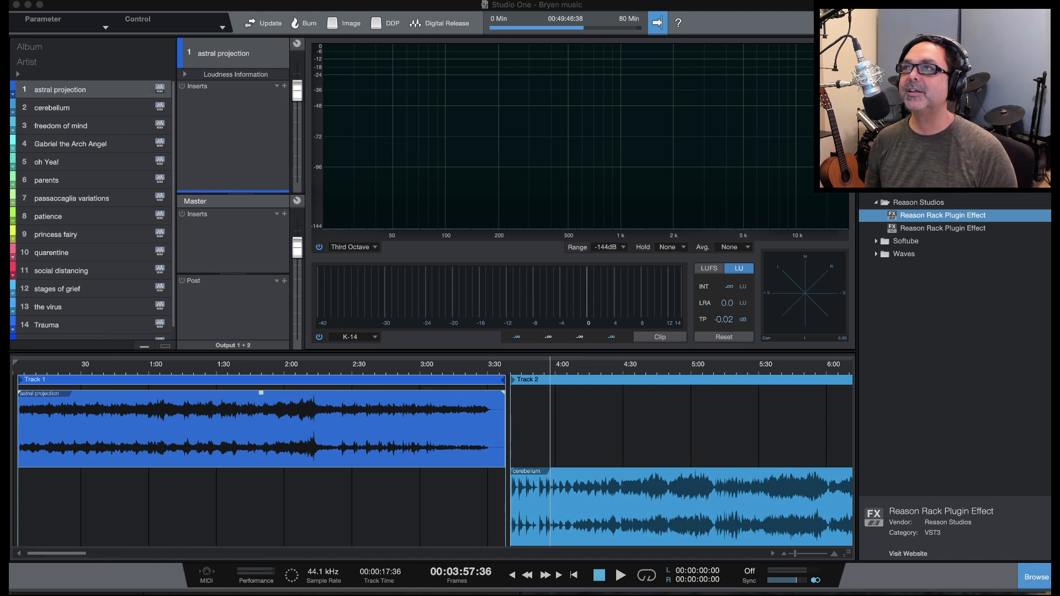
key(super+Tab)
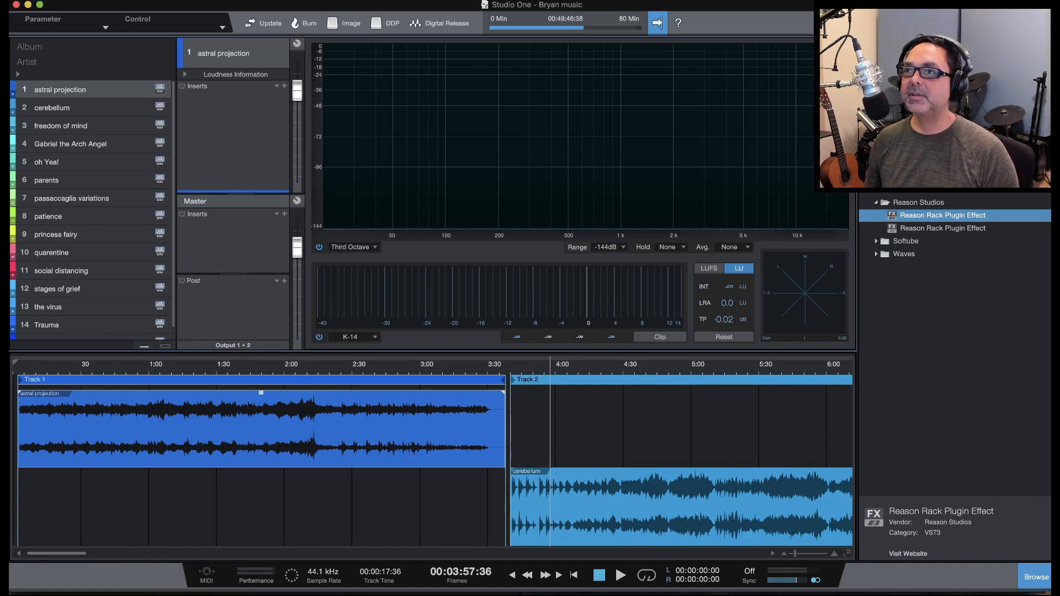
click(968, 23)
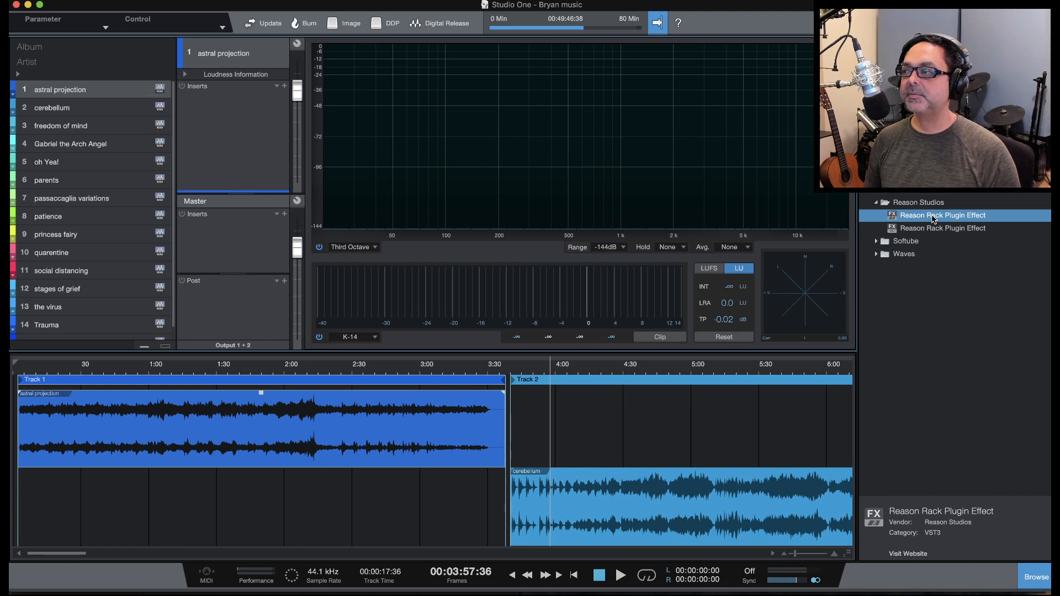
Insert the Reason Rack Plugin Effect on the astral projection track and move its window clear of the track inserts.
drag(932, 218, 215, 126)
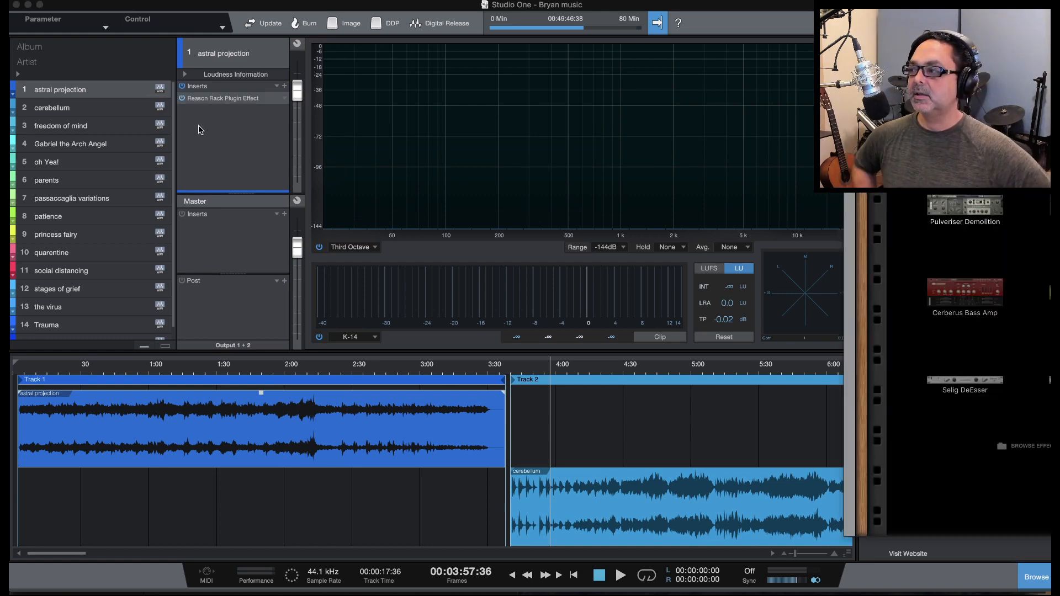
drag(1049, 24, 705, 11)
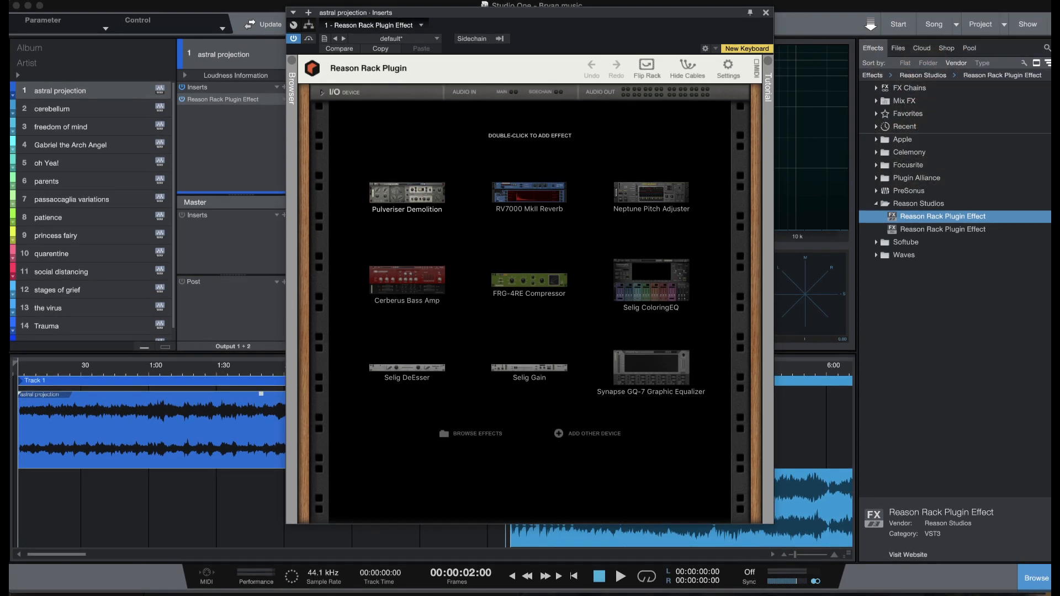
drag(614, 15, 864, 17)
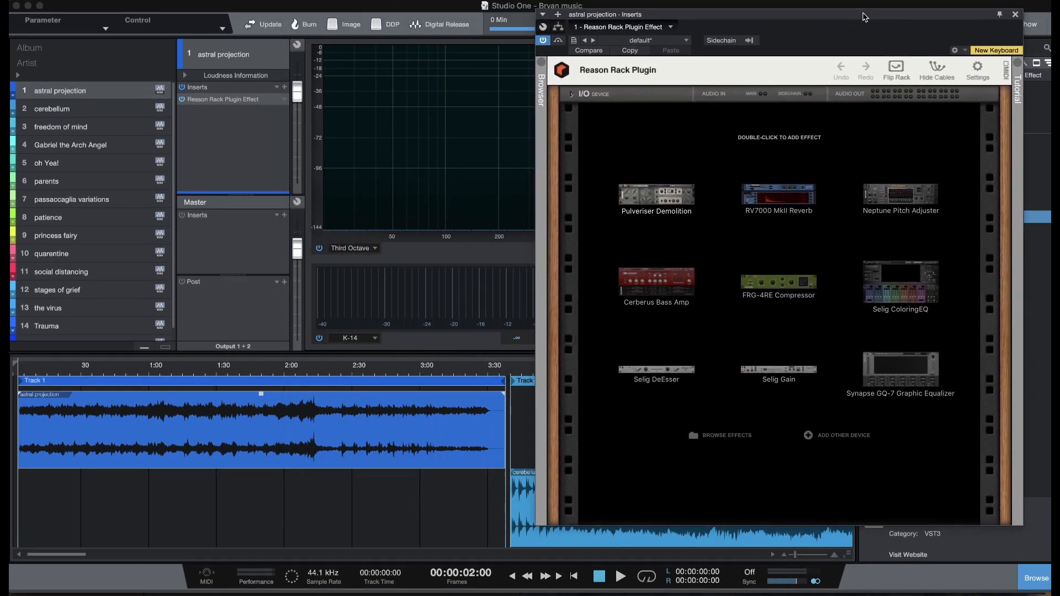
Load the "mastering 2019 nov" Combinator patch from the rack browser's master favorites list into the Reason rack.
click(542, 65)
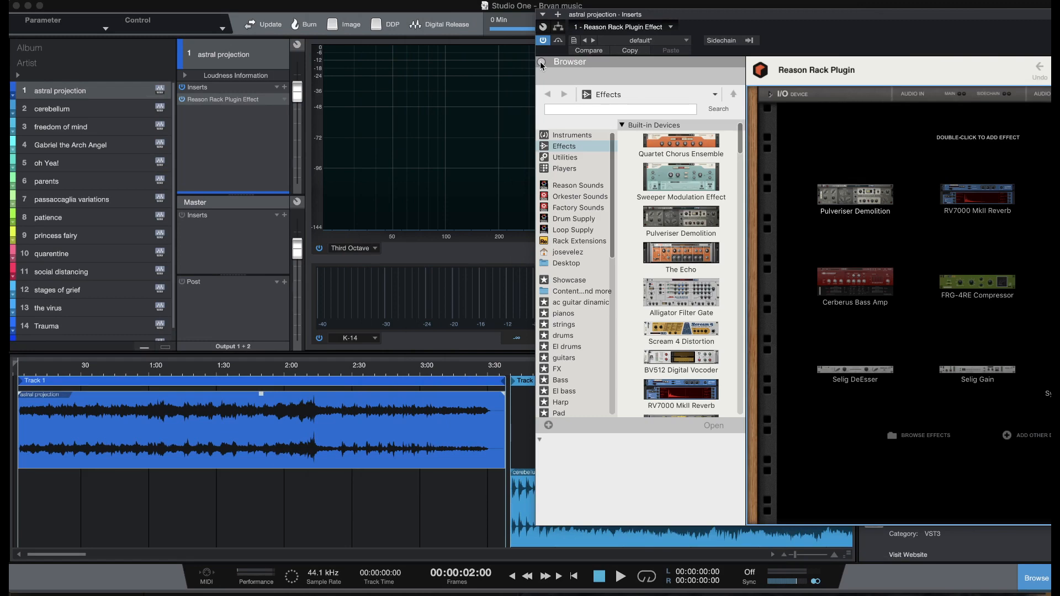
drag(802, 20, 610, 22)
scroll(399, 264, down, 4)
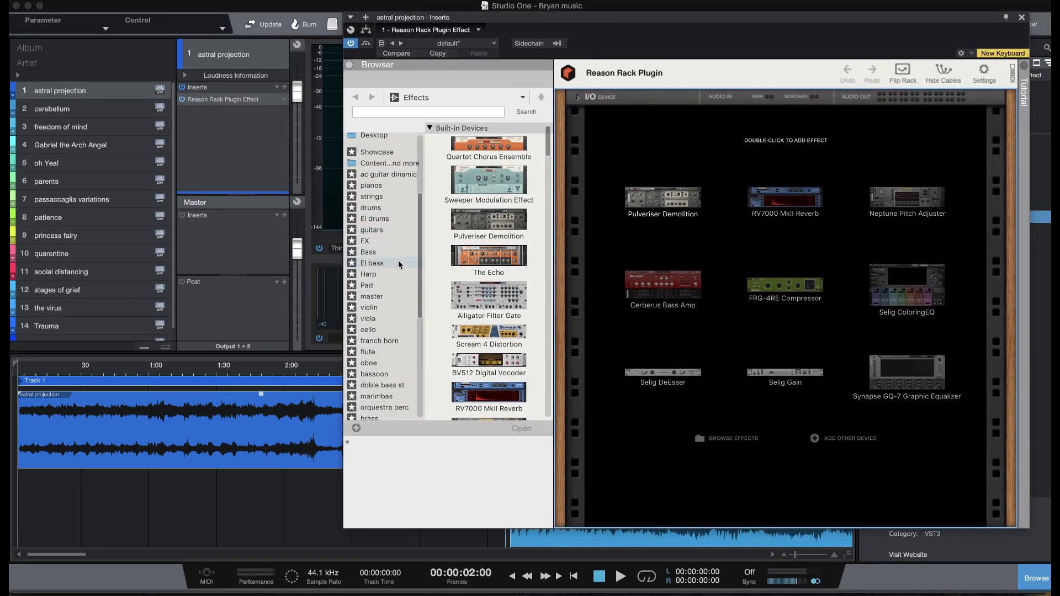
scroll(399, 264, down, 3)
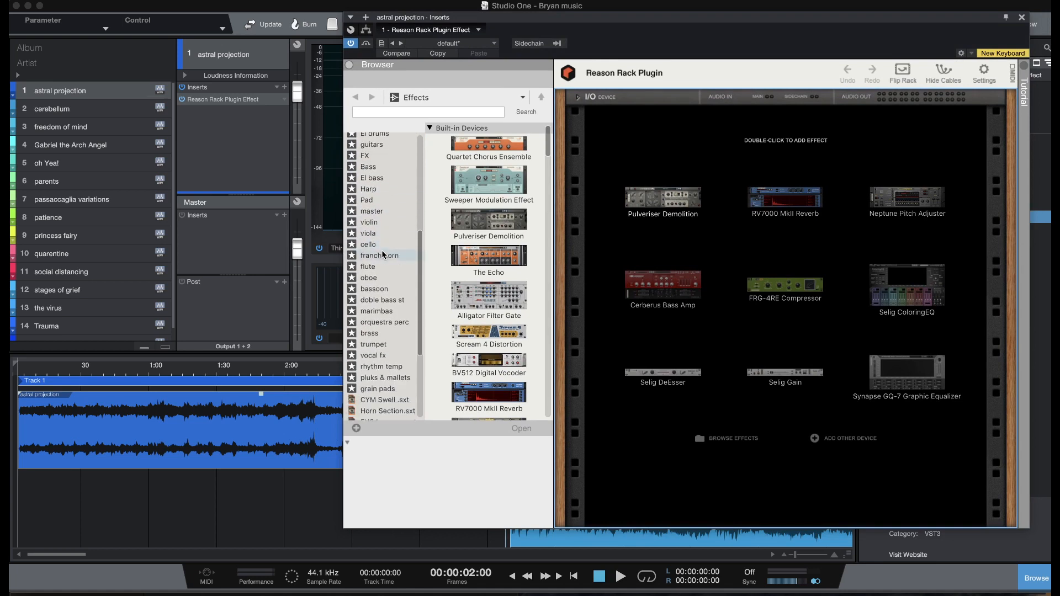
scroll(386, 237, down, 1)
click(391, 191)
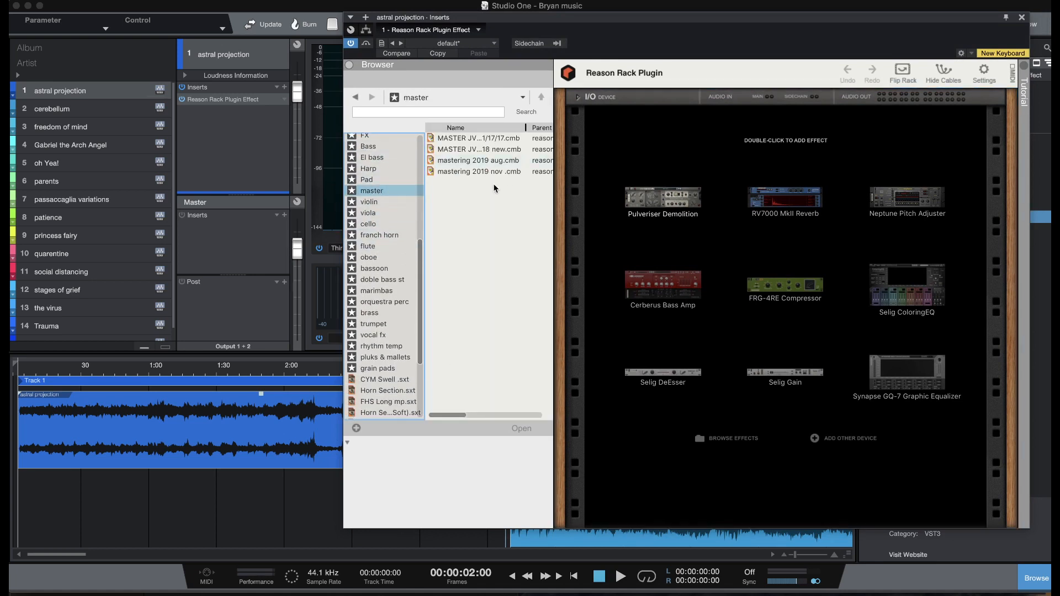
drag(452, 174, 738, 184)
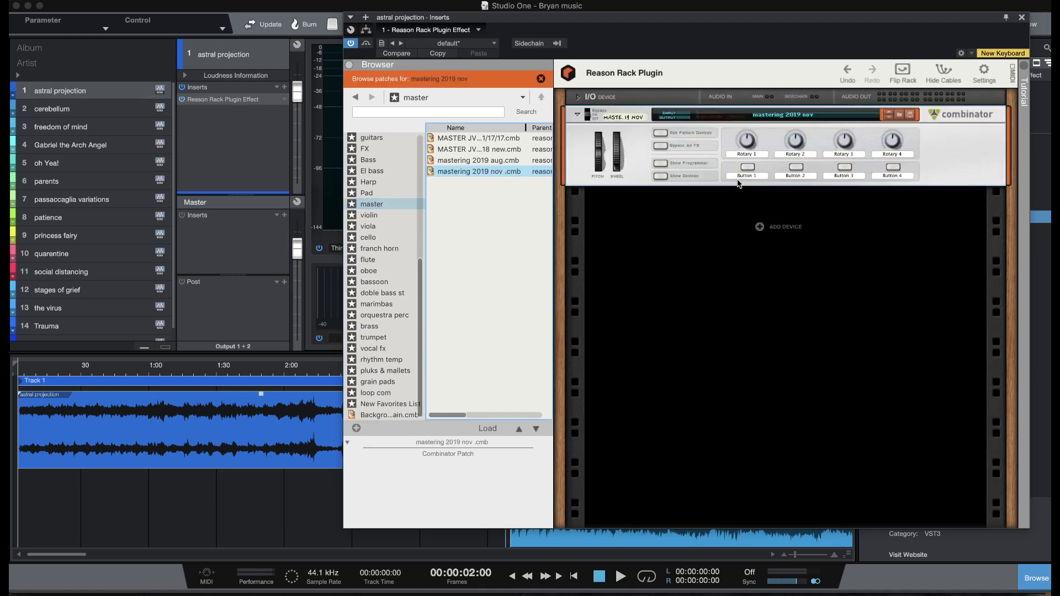
Show the Combinator's devices and examine its mastering chain of ColoringEQ, Multiband Compressor, Ozone Maximizer and Selig Gain.
click(660, 176)
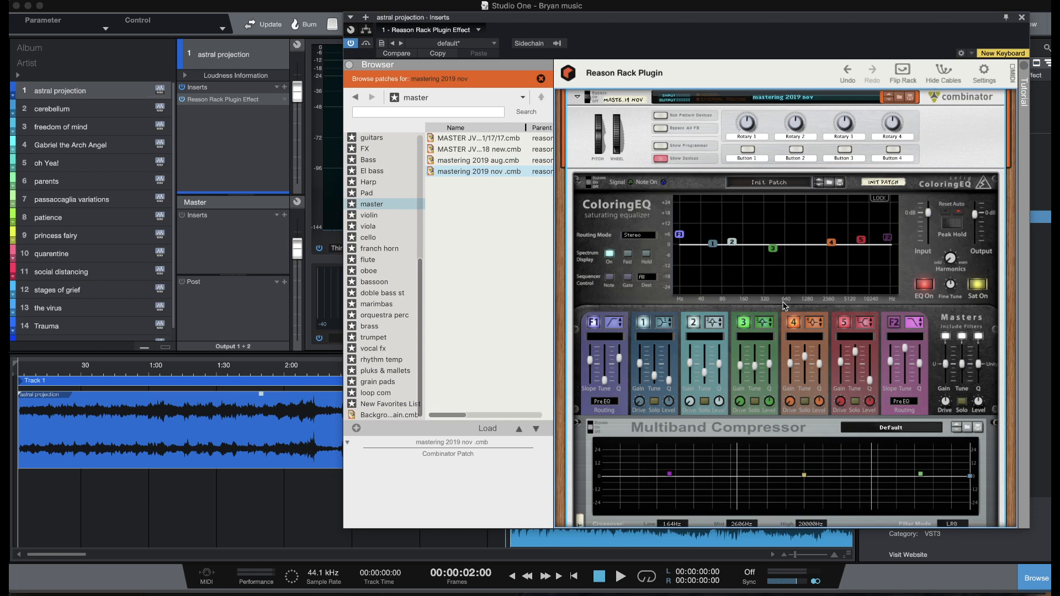
scroll(783, 327, down, 5)
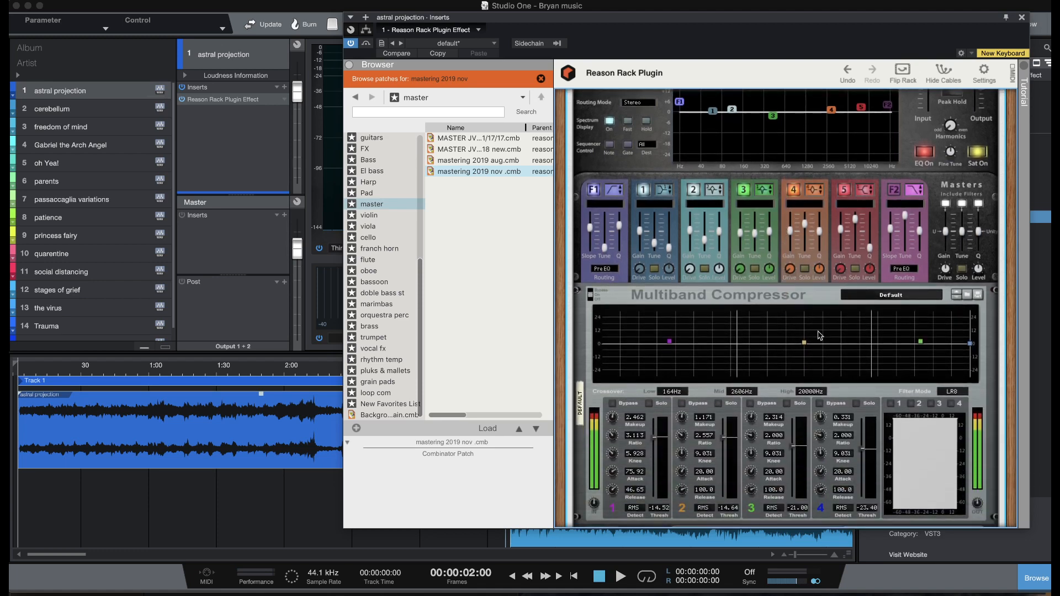
scroll(831, 337, down, 2)
scroll(832, 337, down, 3)
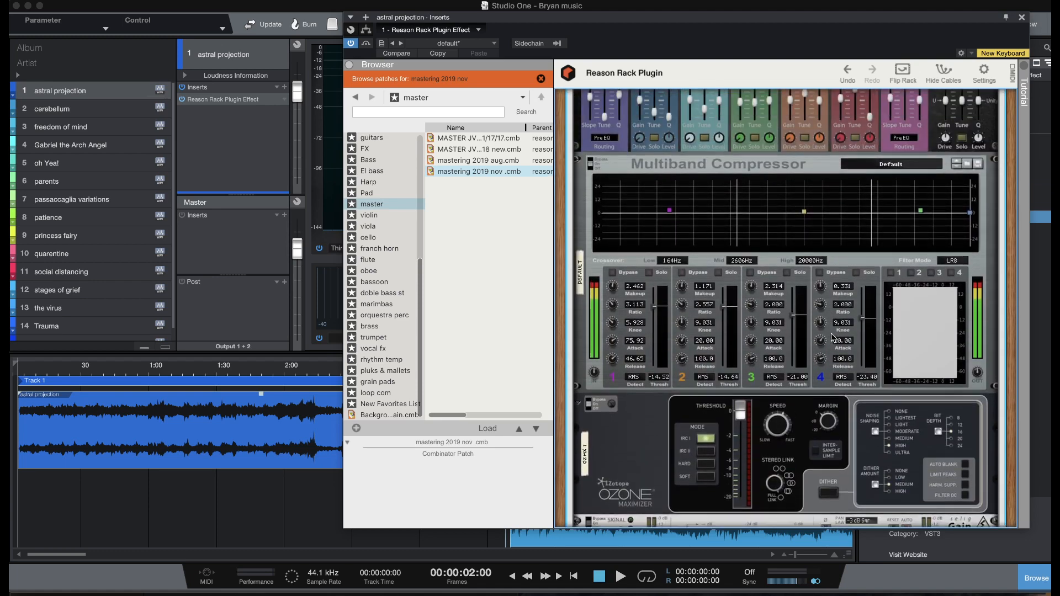
scroll(832, 336, down, 5)
scroll(831, 336, up, 12)
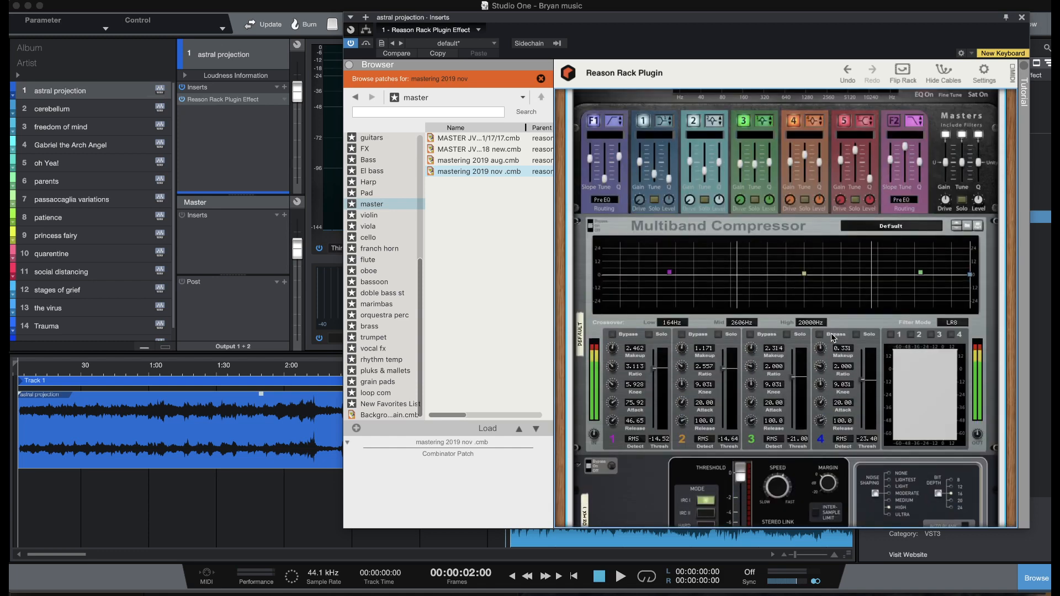
scroll(789, 309, down, 9)
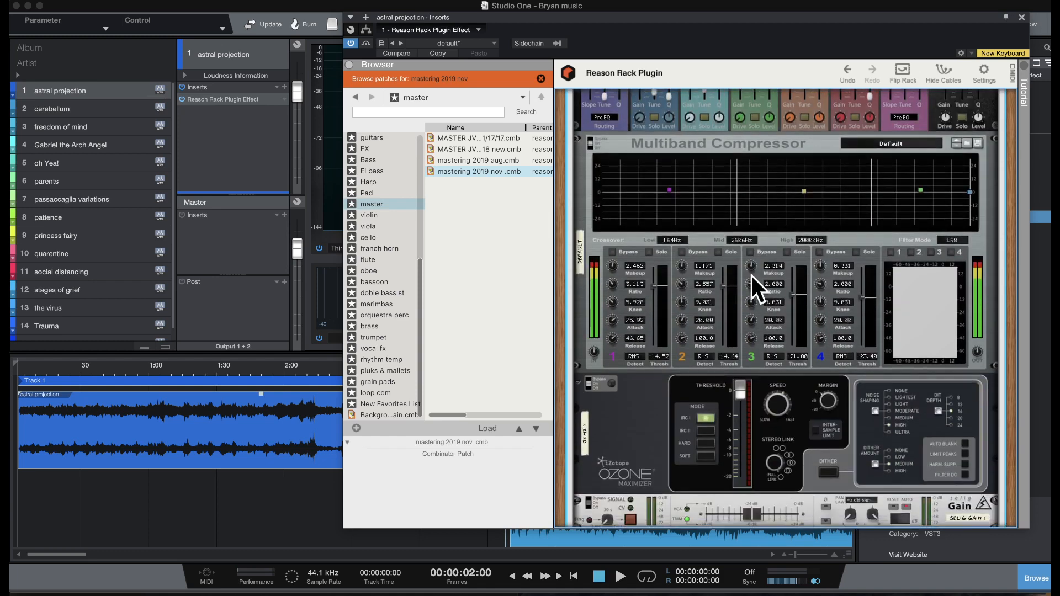
scroll(800, 298, down, 5)
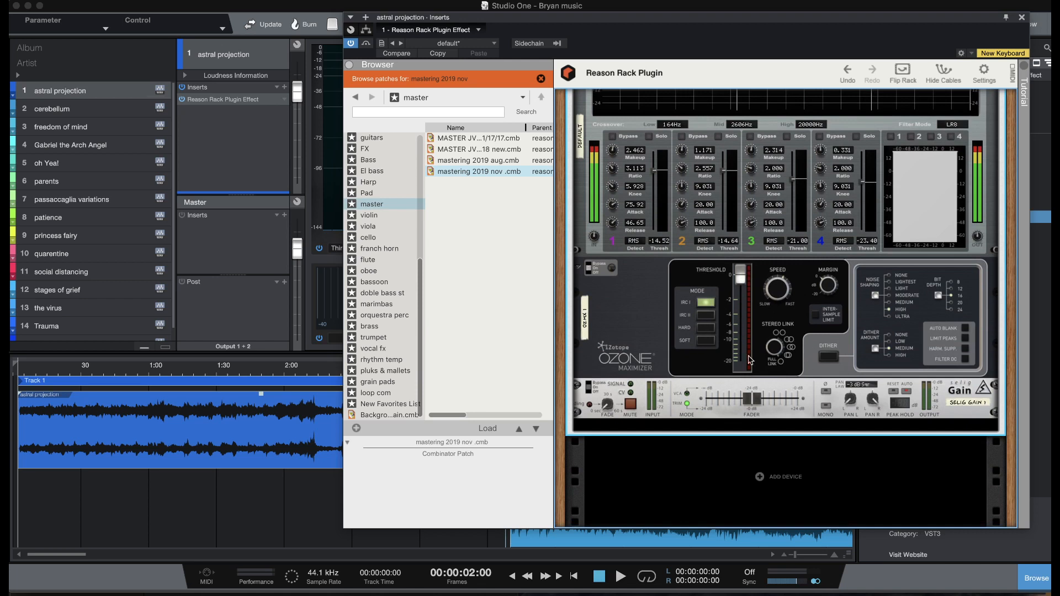
scroll(763, 325, down, 1)
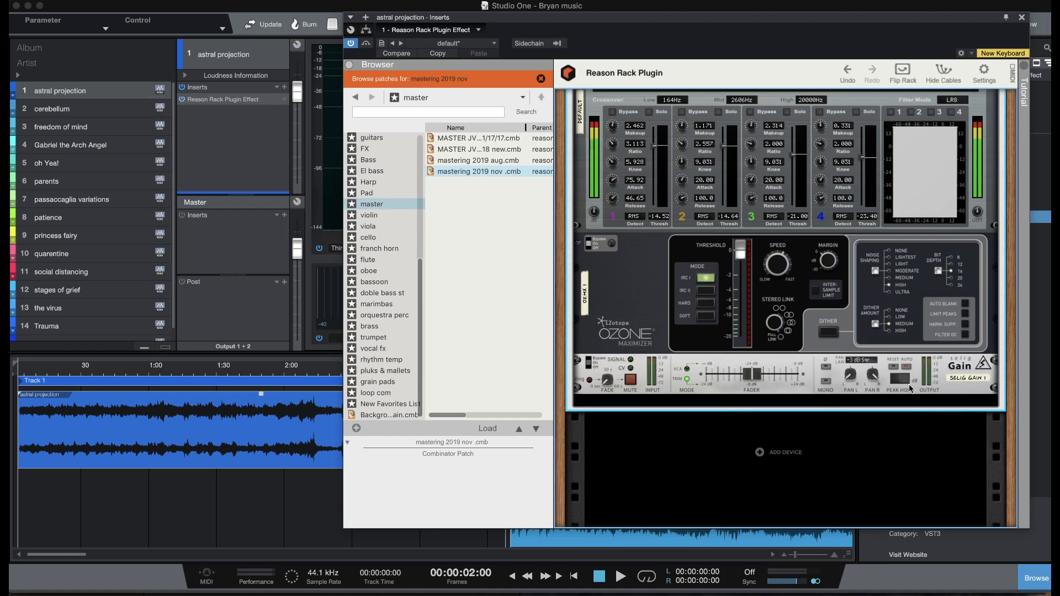
Bypass all effects in the "mastering 2019 nov" Combinator and close the plug-in window.
drag(798, 22, 658, 443)
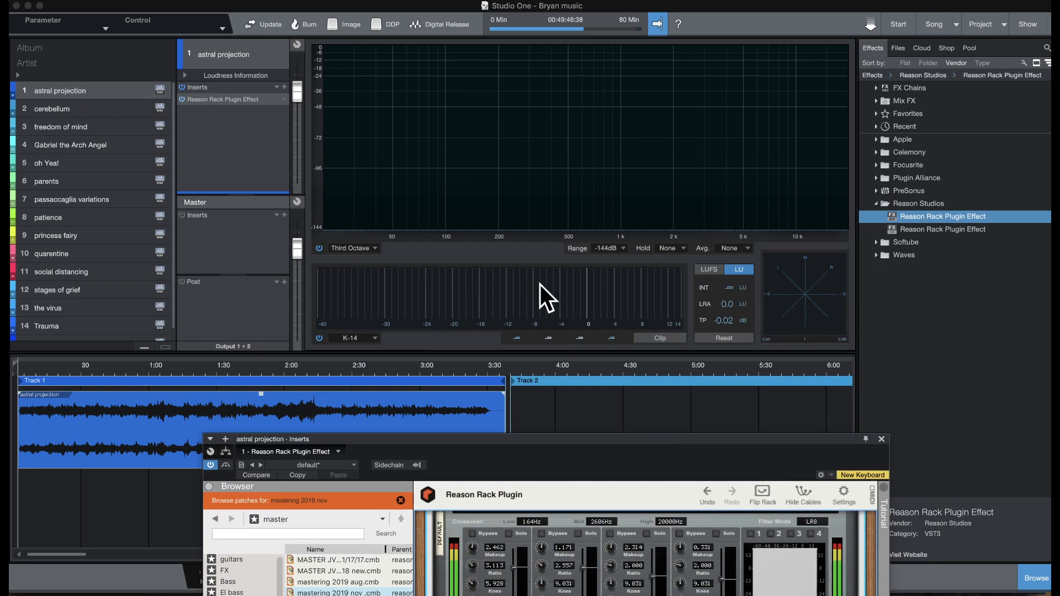
drag(693, 440, 791, 6)
scroll(749, 283, up, 15)
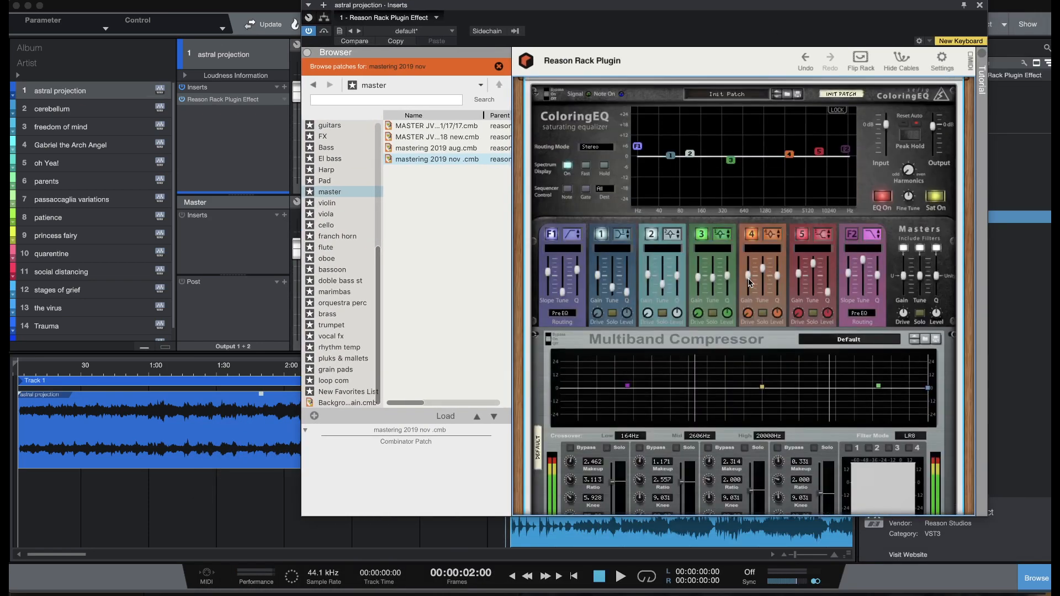
click(619, 134)
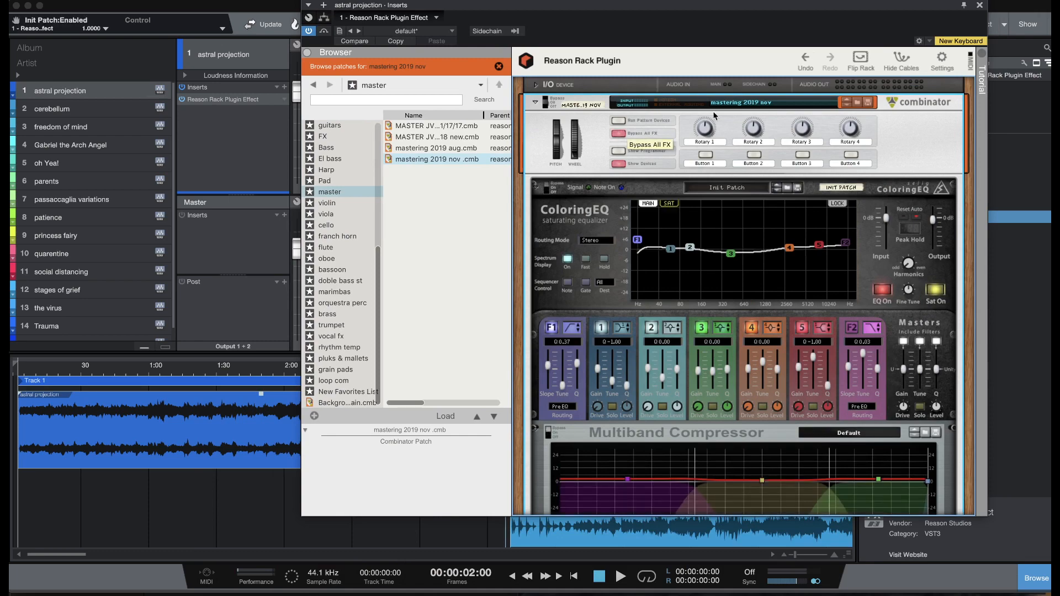
double_click(555, 6)
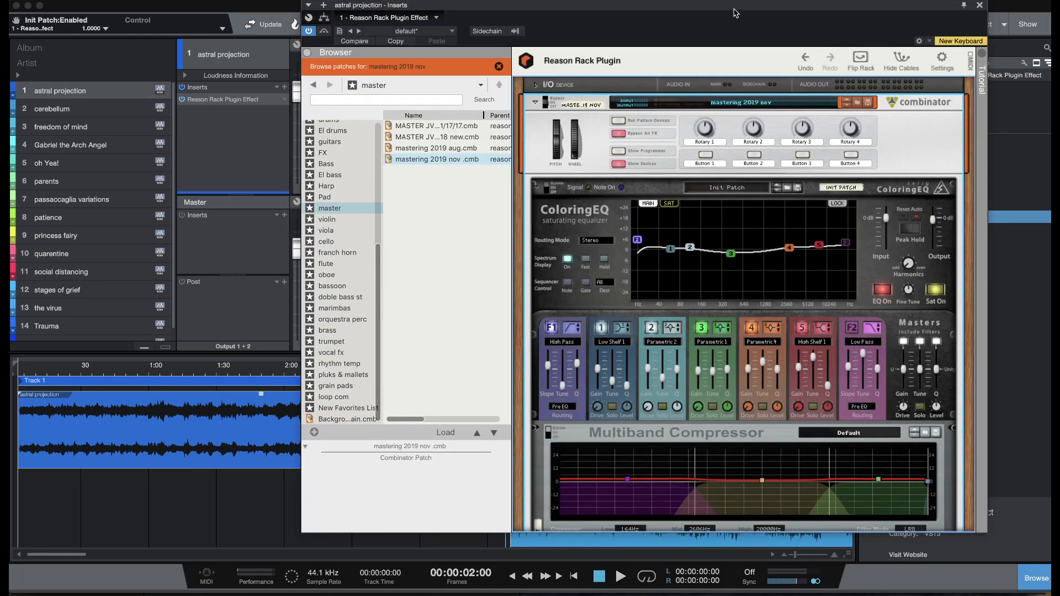
double_click(734, 12)
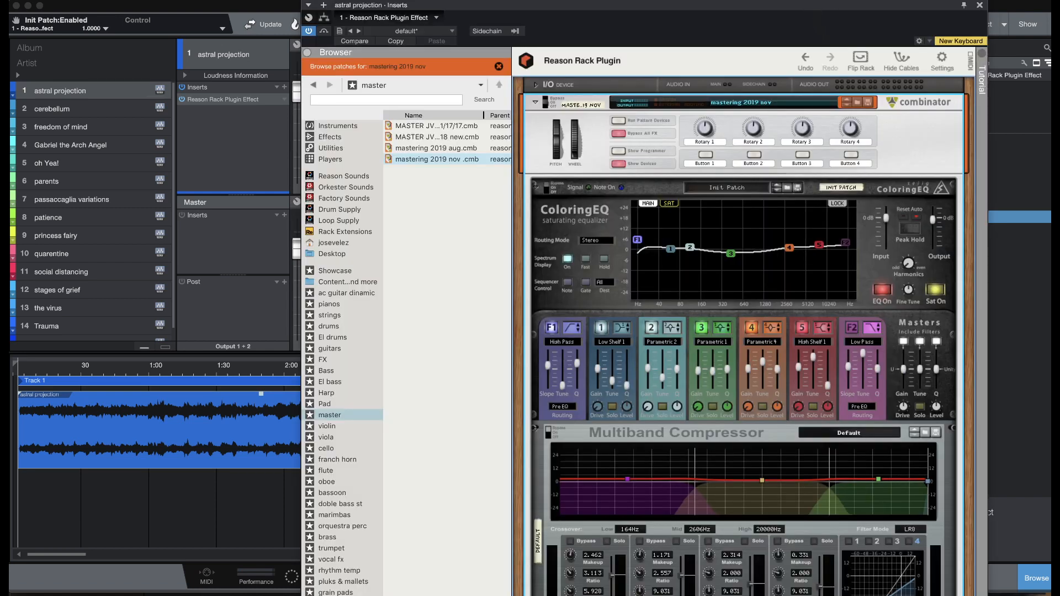
click(979, 6)
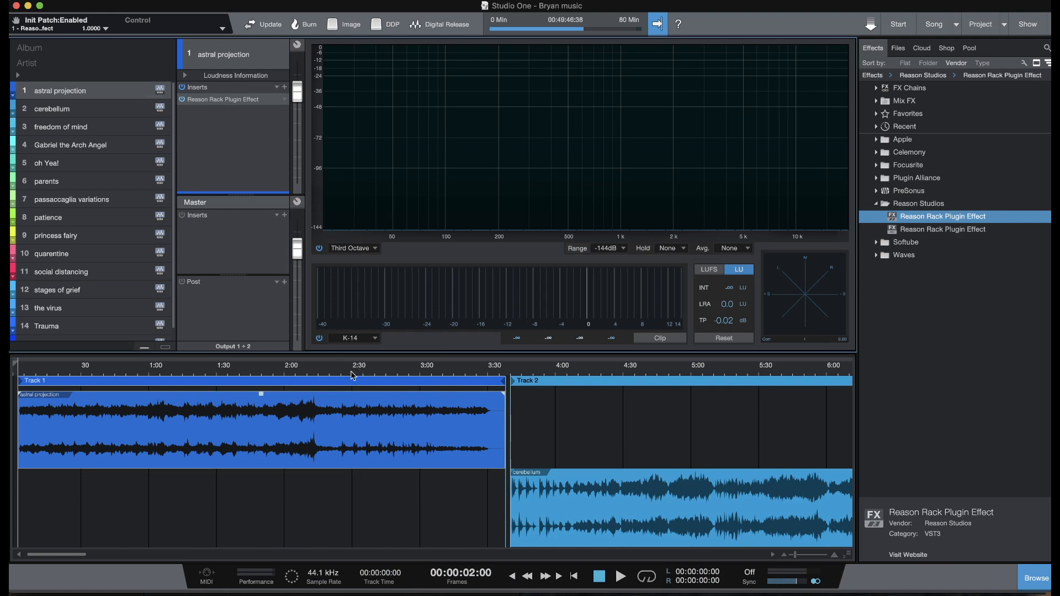
Play astral projection from about 8 seconds in to check its spectrum and loudness meters, and stop playback.
click(32, 369)
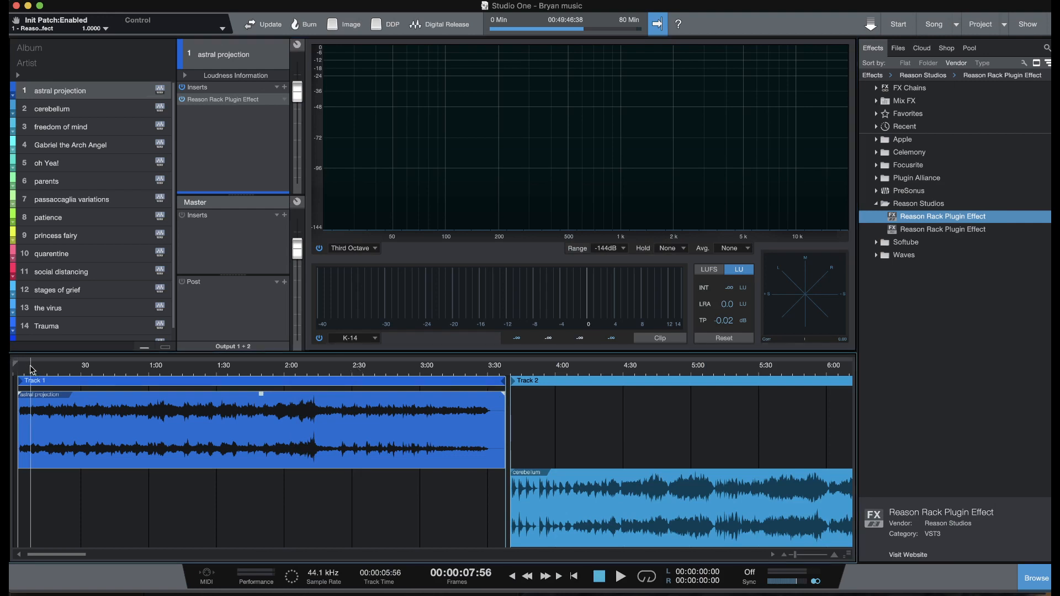
key(space)
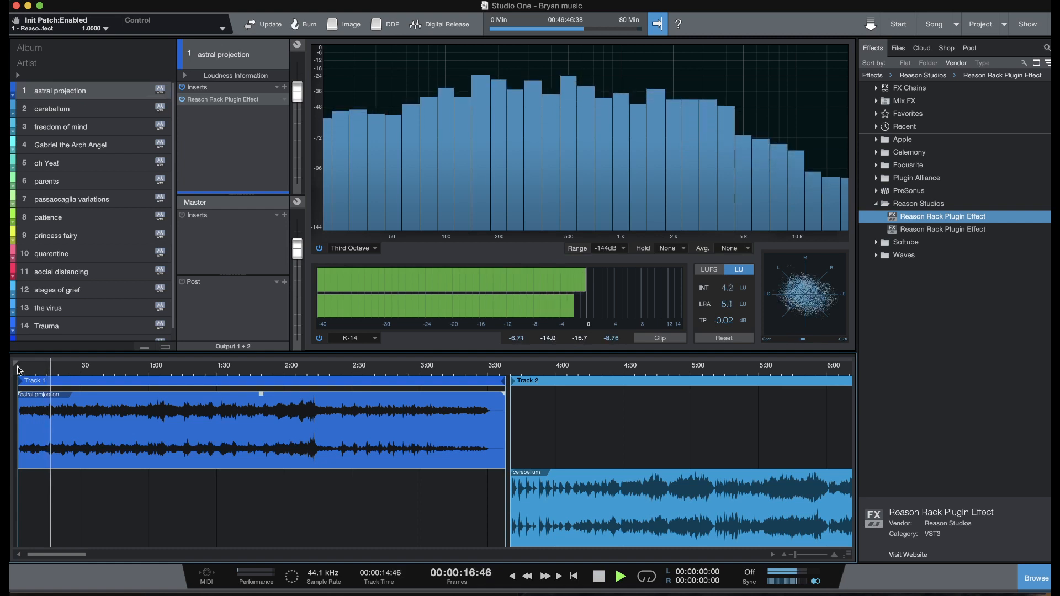
click(599, 577)
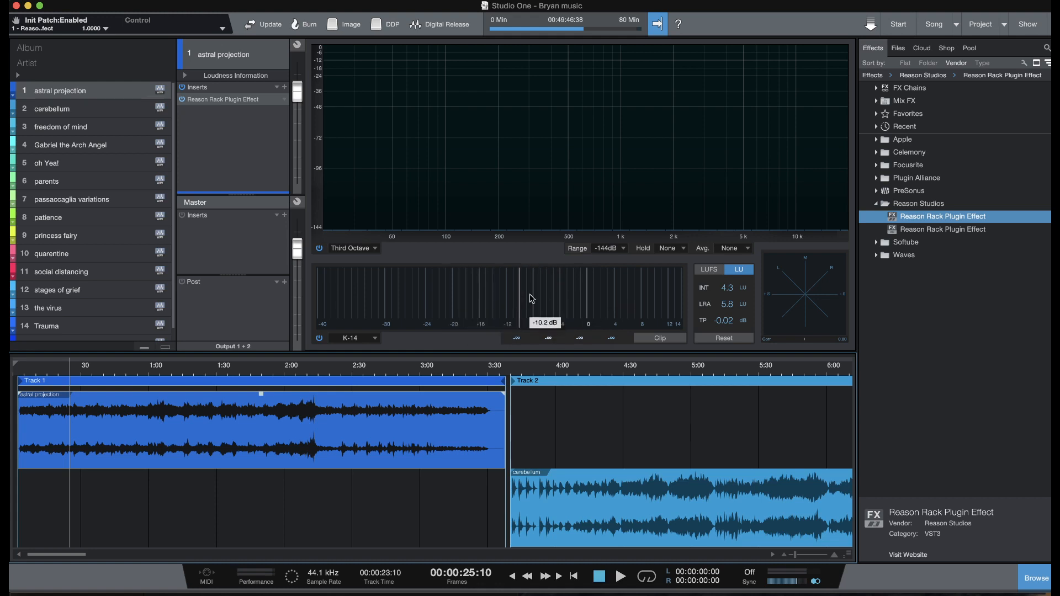
Set the level meter's scale to Peak/RMS.
click(361, 339)
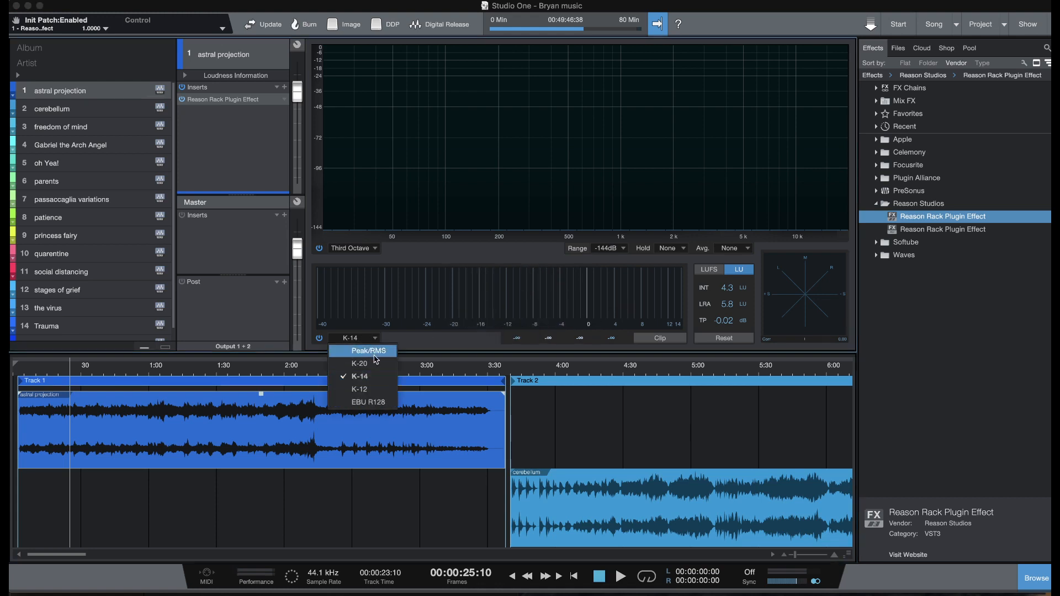
click(375, 355)
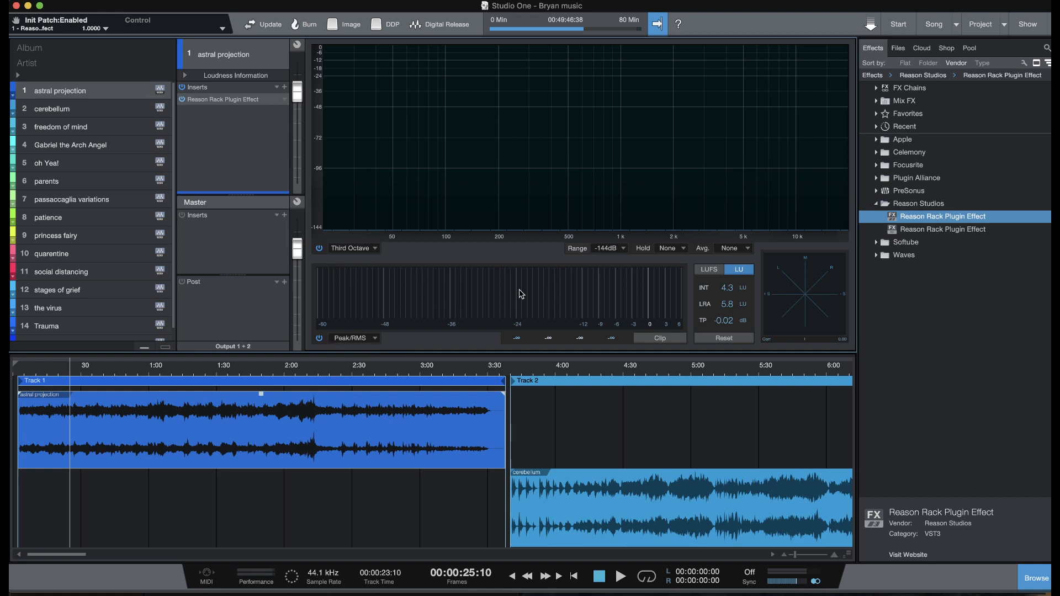
Play astral projection with the level meter's scale switched to K-14 to check its levels against the 0 mark, and stop playback.
key(space)
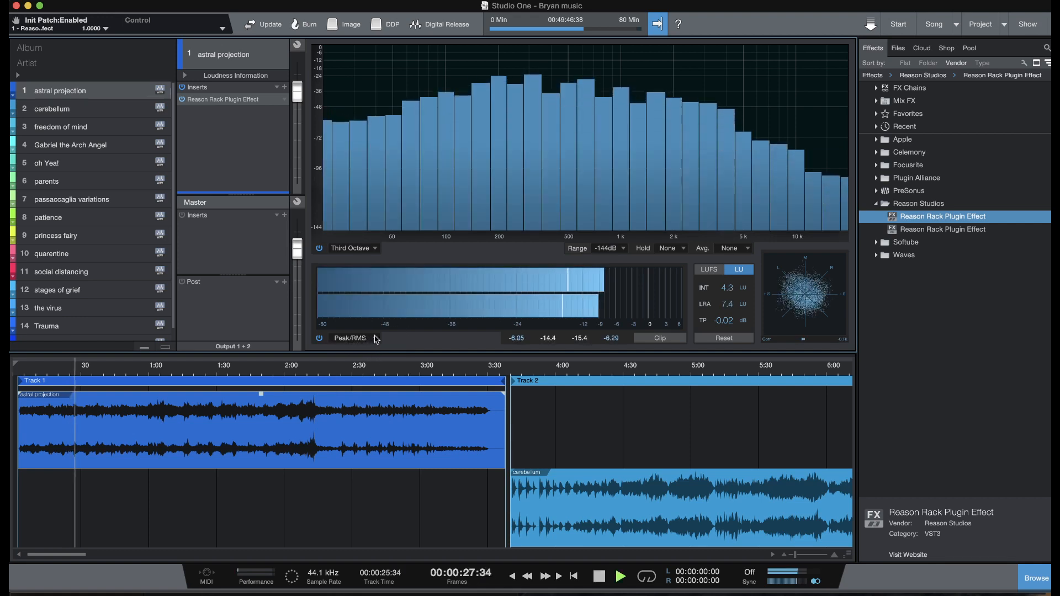
click(374, 339)
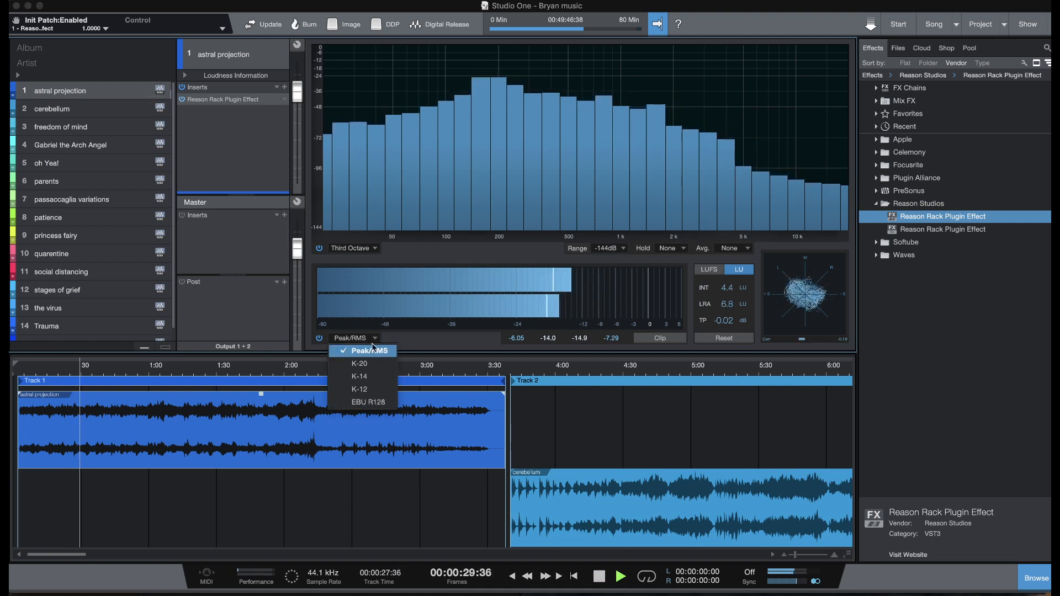
click(367, 375)
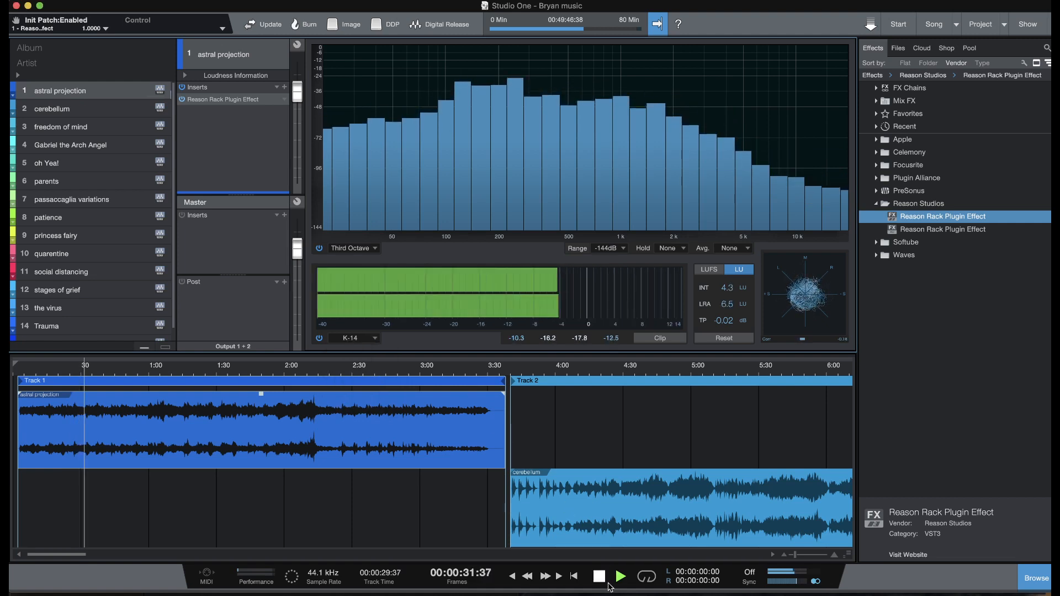
key(space)
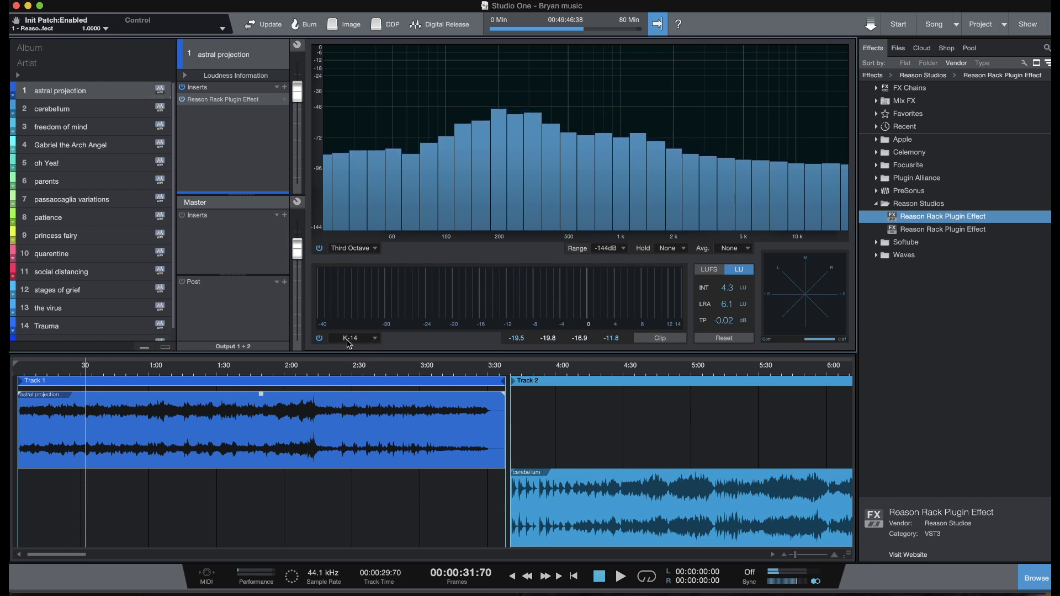
click(375, 339)
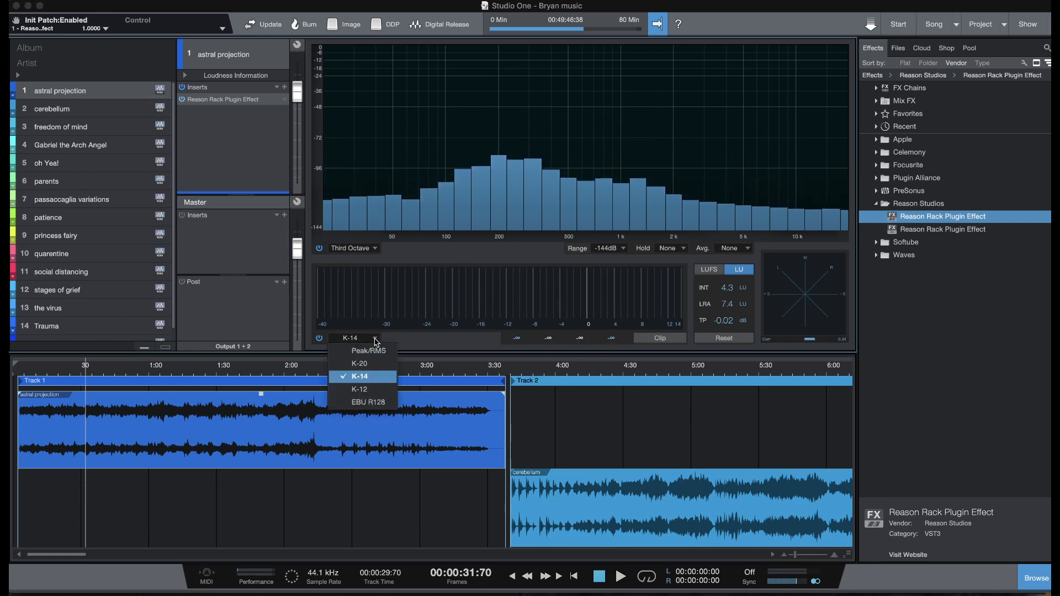
click(375, 340)
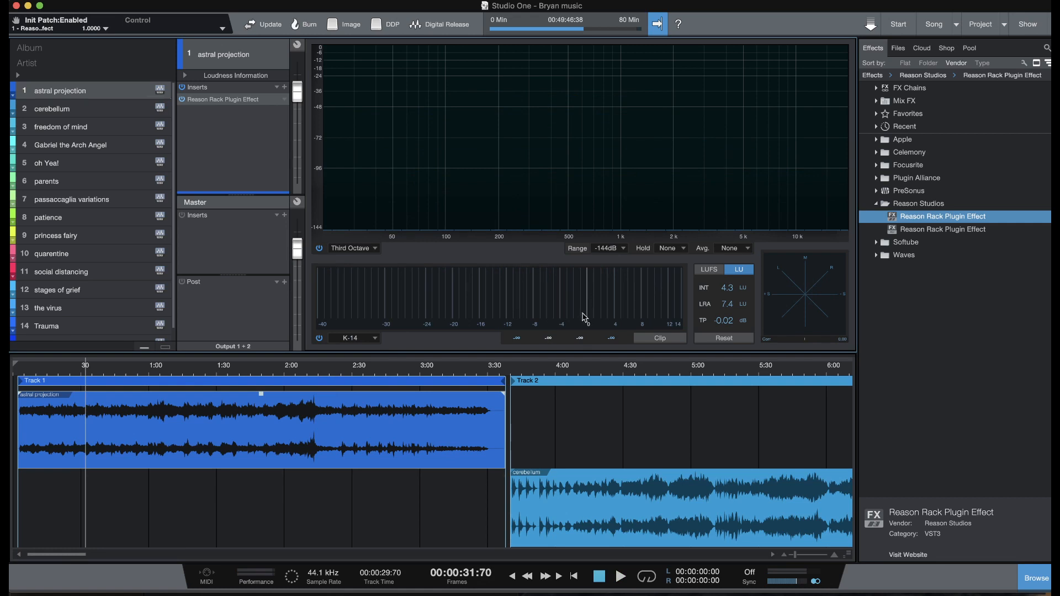
click(622, 579)
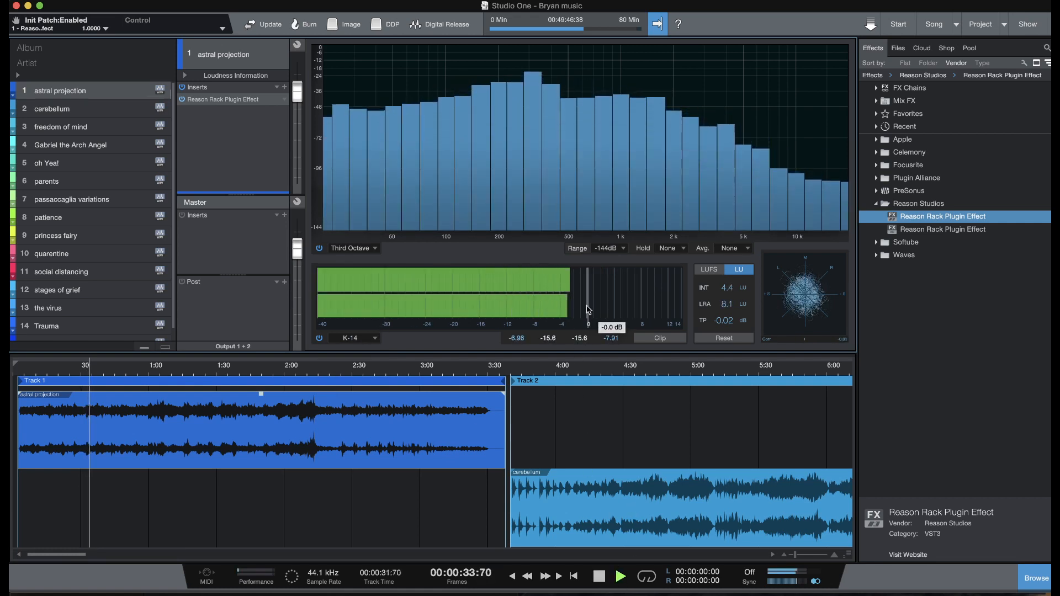
click(598, 576)
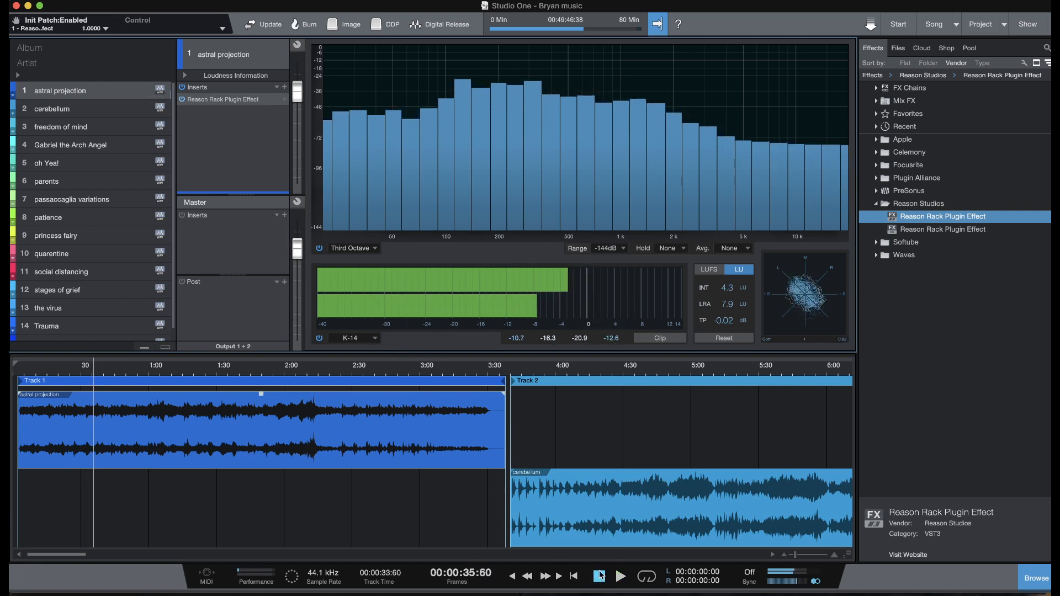
Set the level meter's scale back to Peak/RMS, play astral projection to check its levels, and stop playback.
click(353, 338)
click(374, 353)
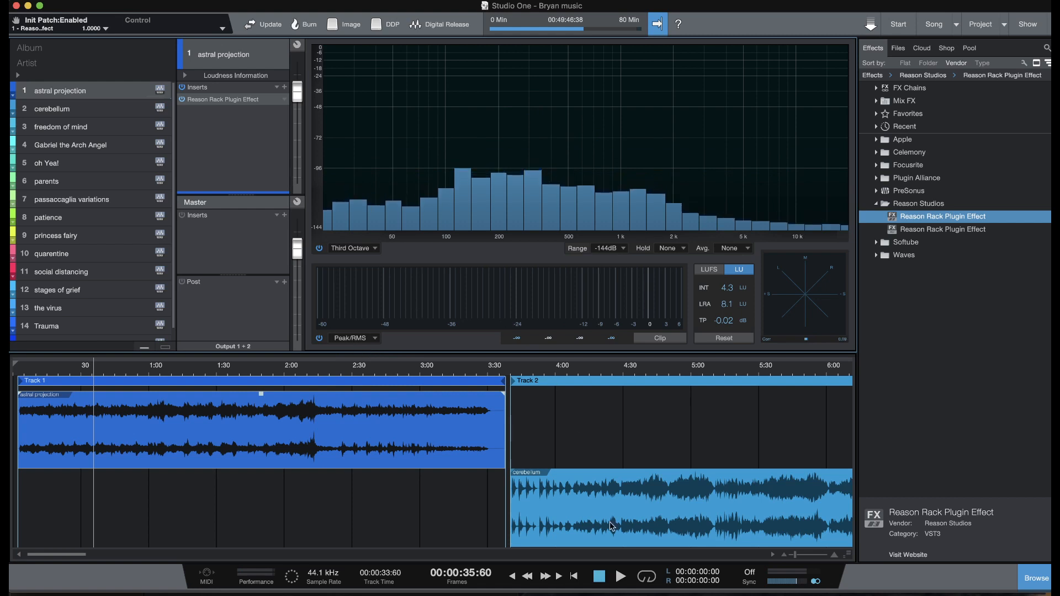
key(space)
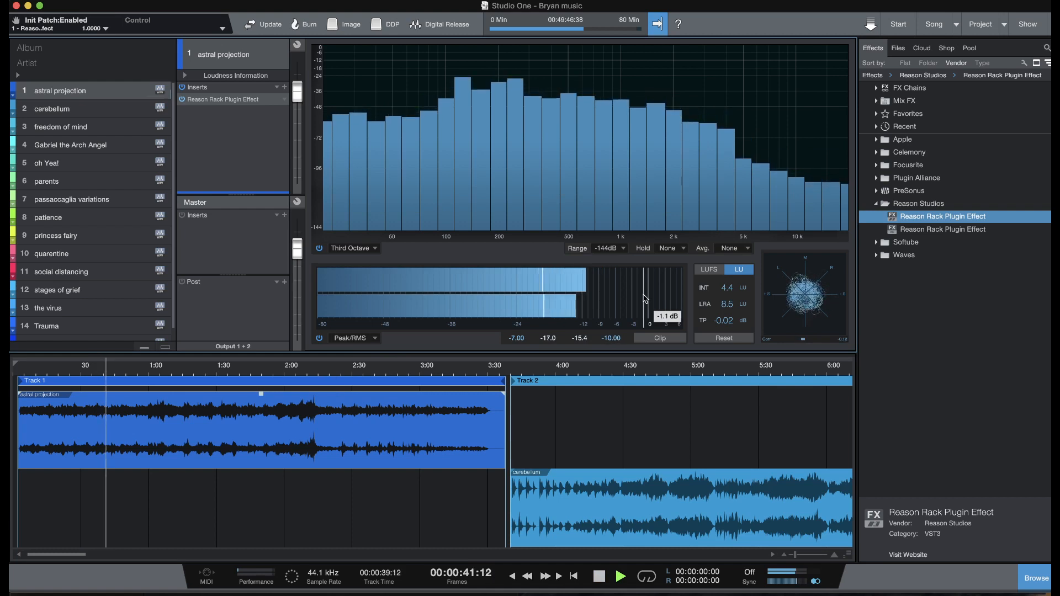
click(599, 576)
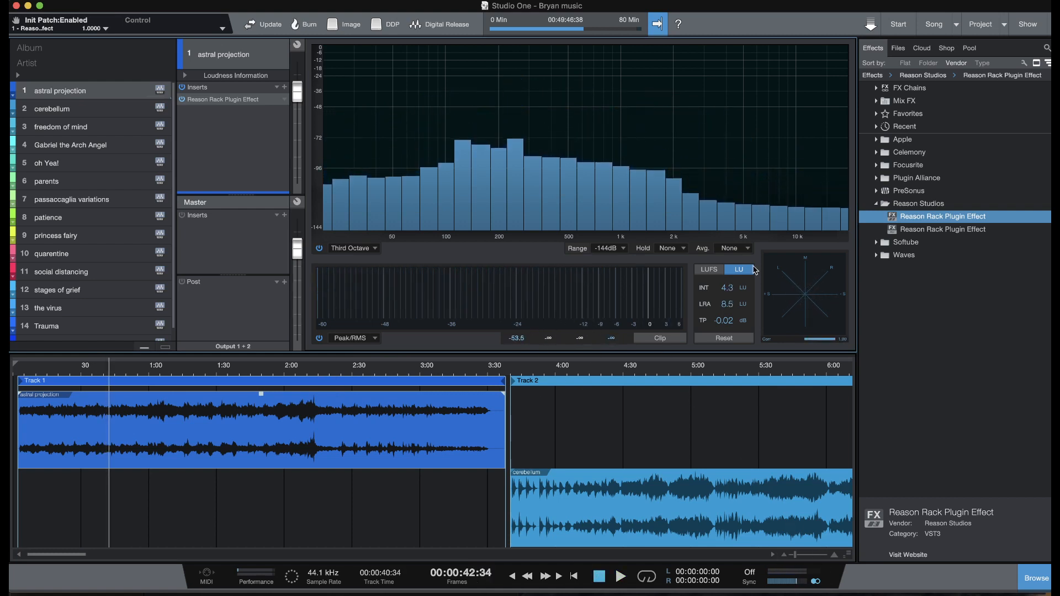
Open astral projection's Reason Rack Plugin Effect, fit its window on the screen, and hide the patch browser.
double_click(220, 100)
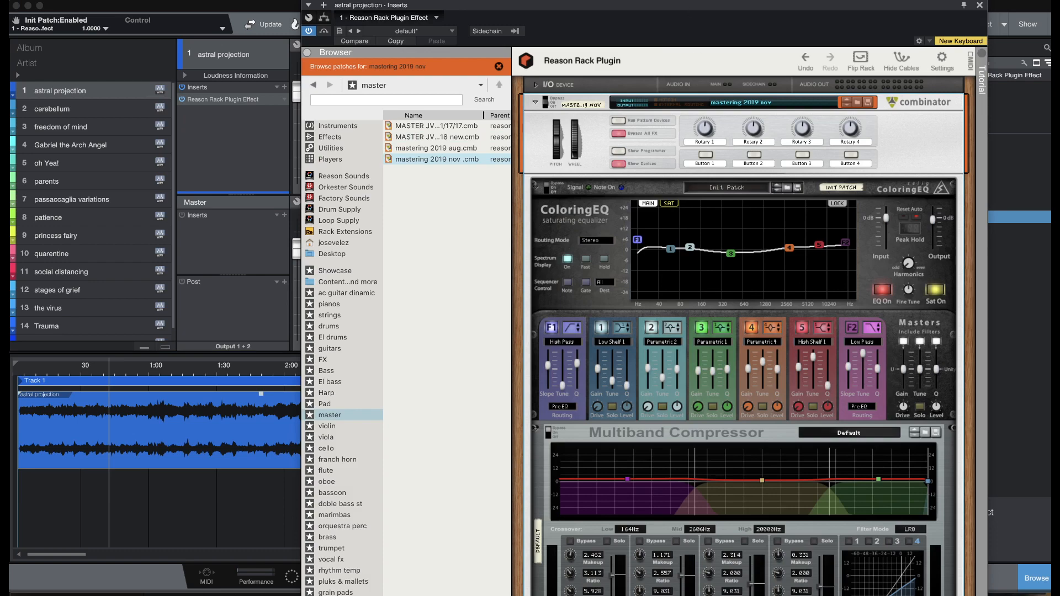
drag(777, 3, 639, 8)
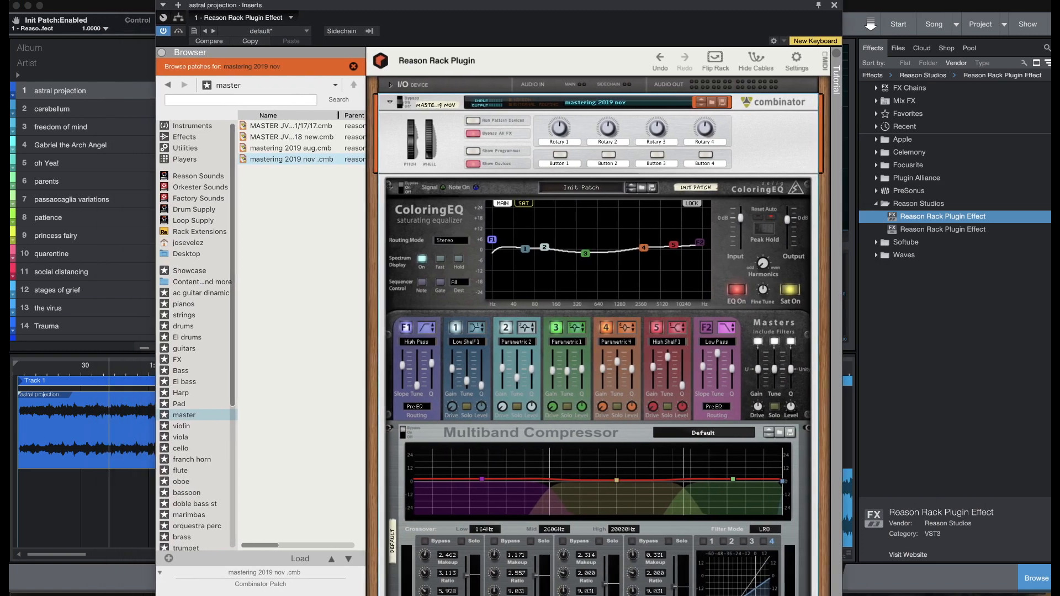
mouse_move(841, 595)
mouse_down()
mouse_move(839, 579)
mouse_move(827, 586)
mouse_up()
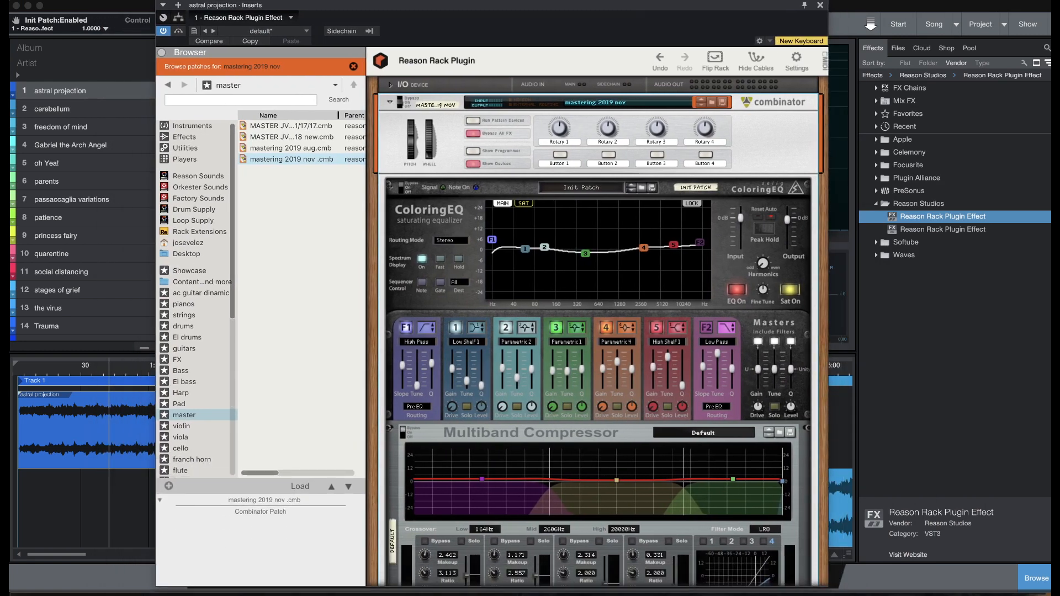
click(161, 53)
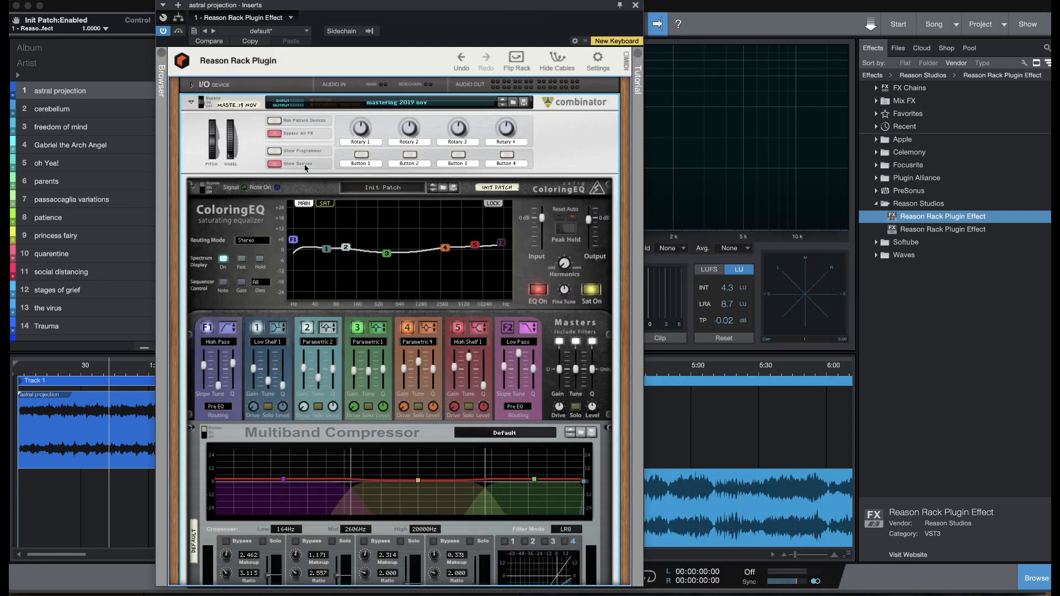
Examine the ColoringEQ, Multiband Compressor, Ozone Maximizer and Selig Gain settings in the mastering chain.
scroll(305, 164, down, 4)
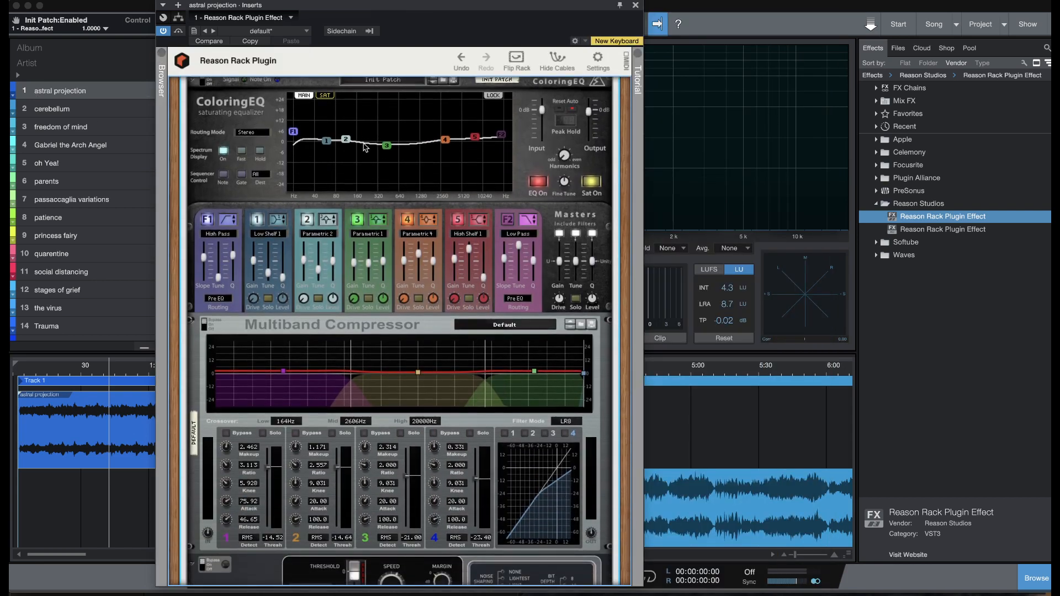
scroll(375, 186, down, 4)
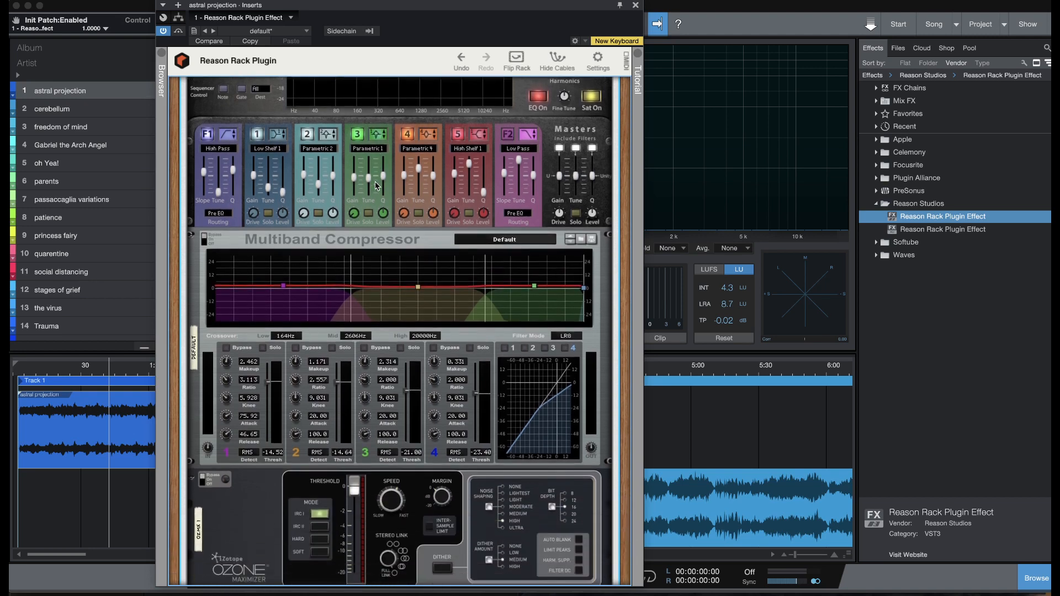
scroll(430, 286, down, 3)
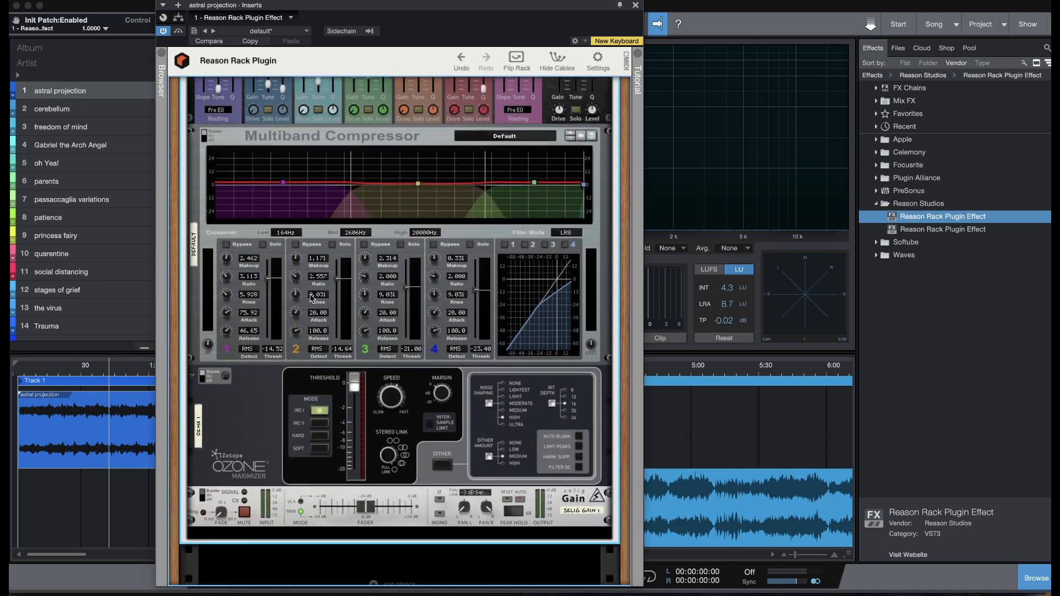
scroll(409, 301, down, 3)
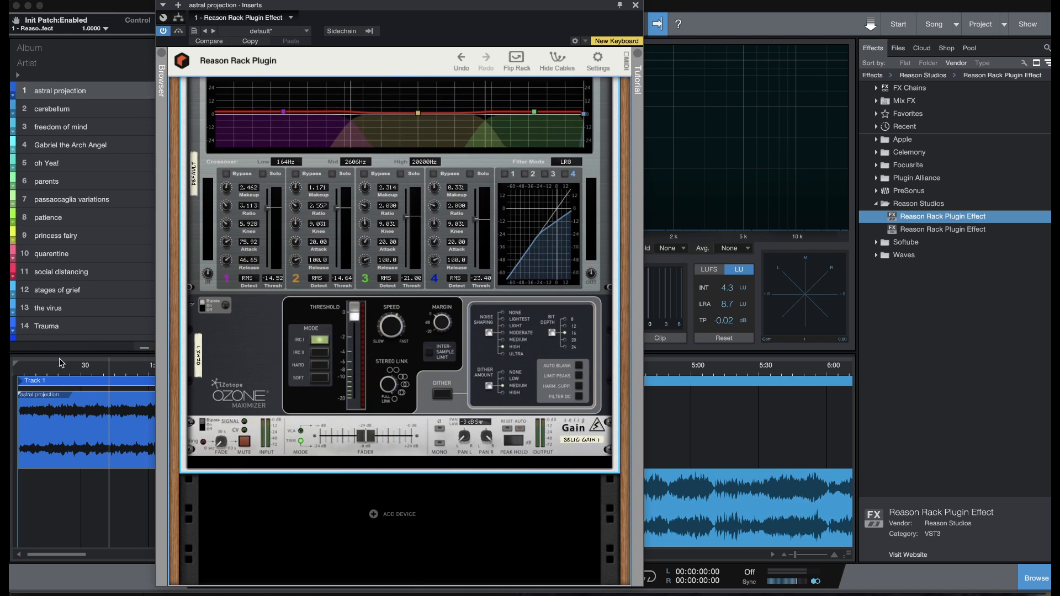
Play astral projection from about 10 seconds in, move the plug-in window beside the spectrum and level meters, and stop playback.
click(42, 369)
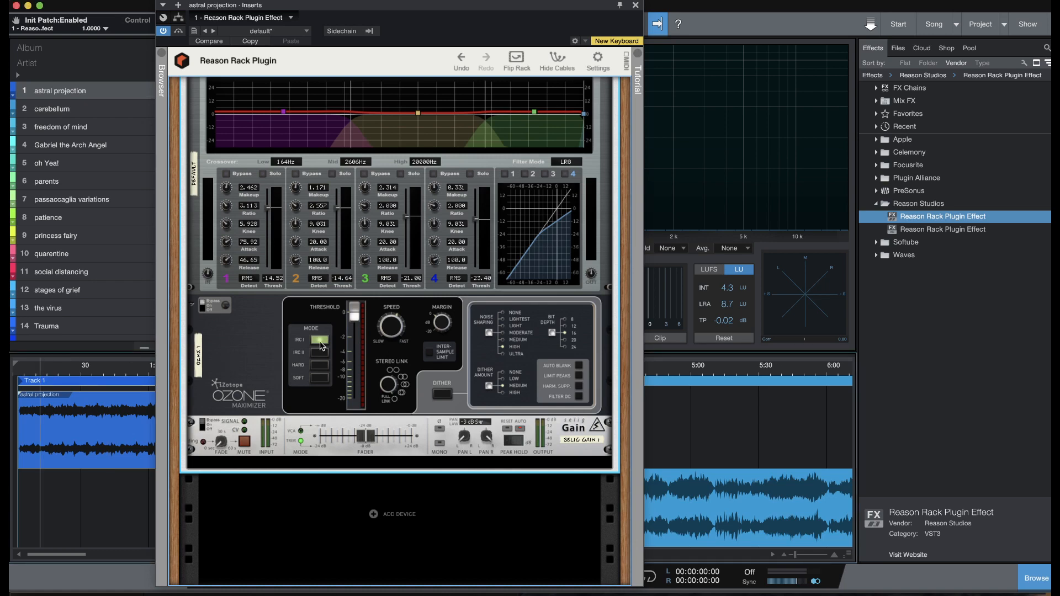
scroll(320, 346, up, 15)
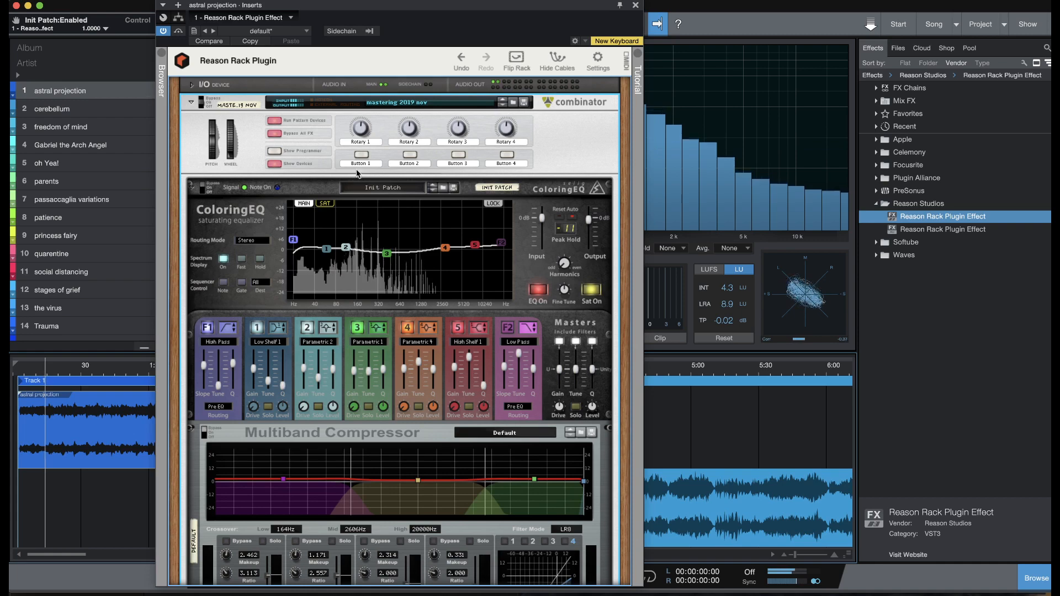
drag(534, 4, 966, 3)
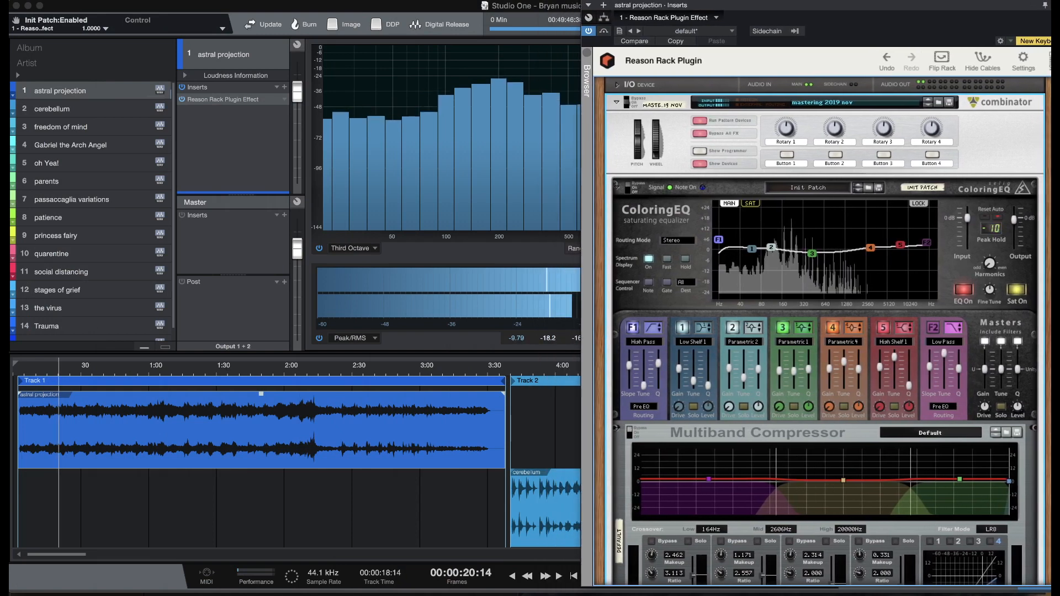
drag(1059, 4, 994, 5)
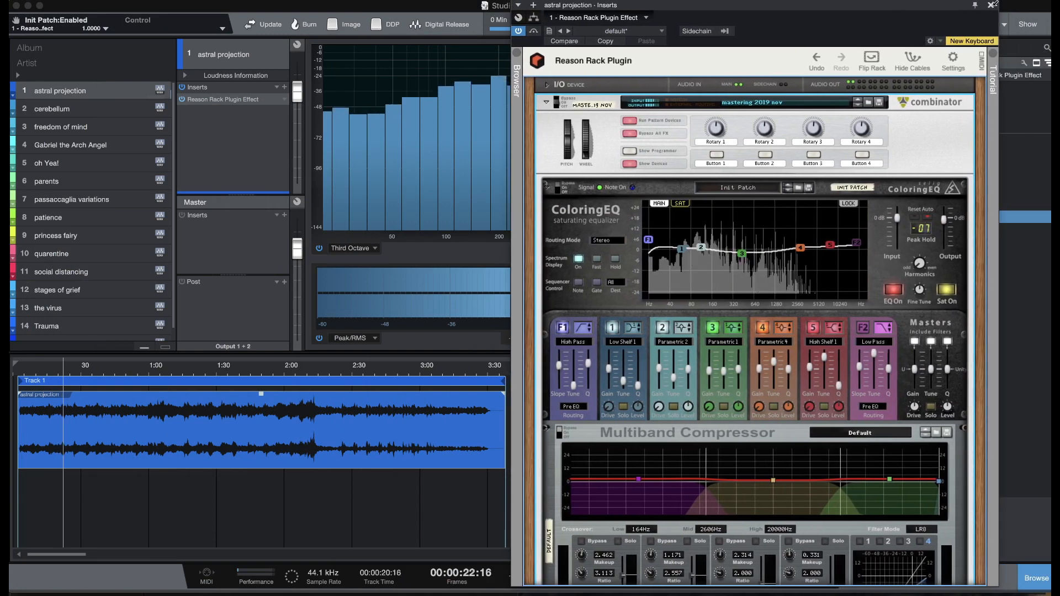
mouse_move(939, 7)
mouse_down()
mouse_move(1059, 6)
mouse_move(855, 6)
mouse_move(926, 6)
mouse_up()
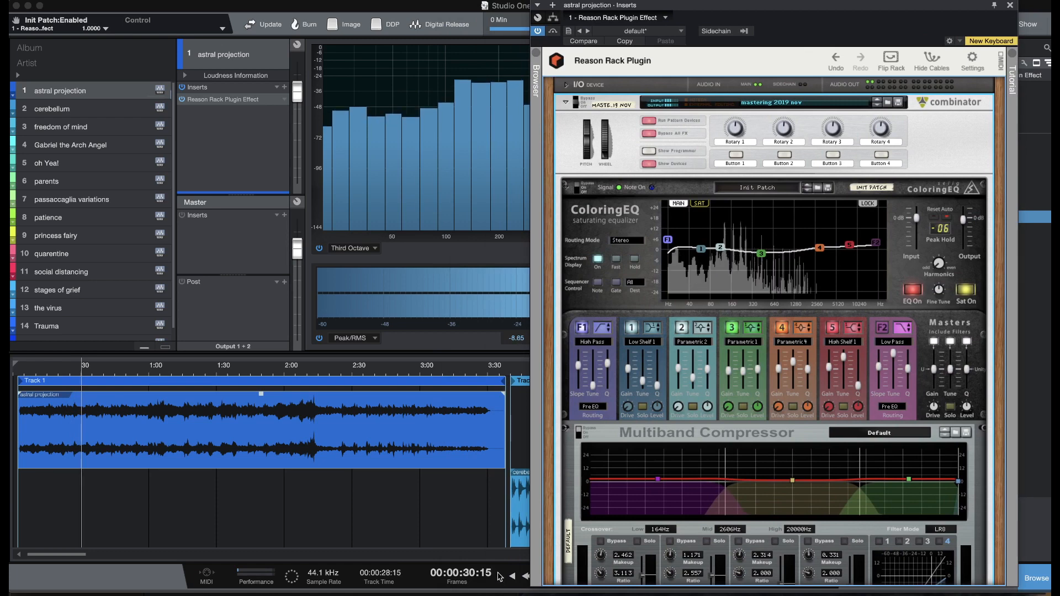
drag(701, 4, 772, 3)
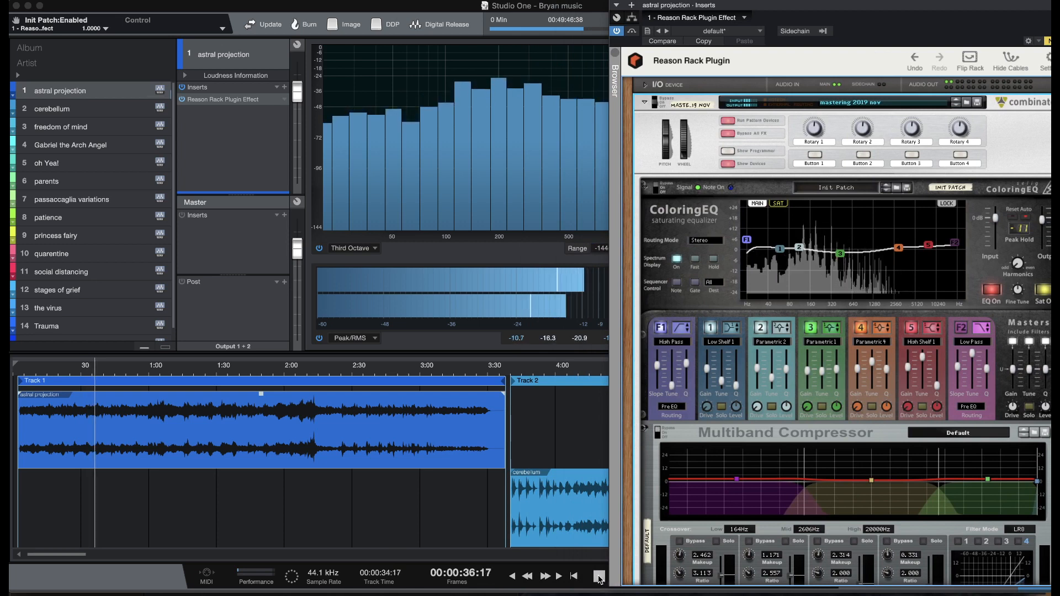
click(599, 576)
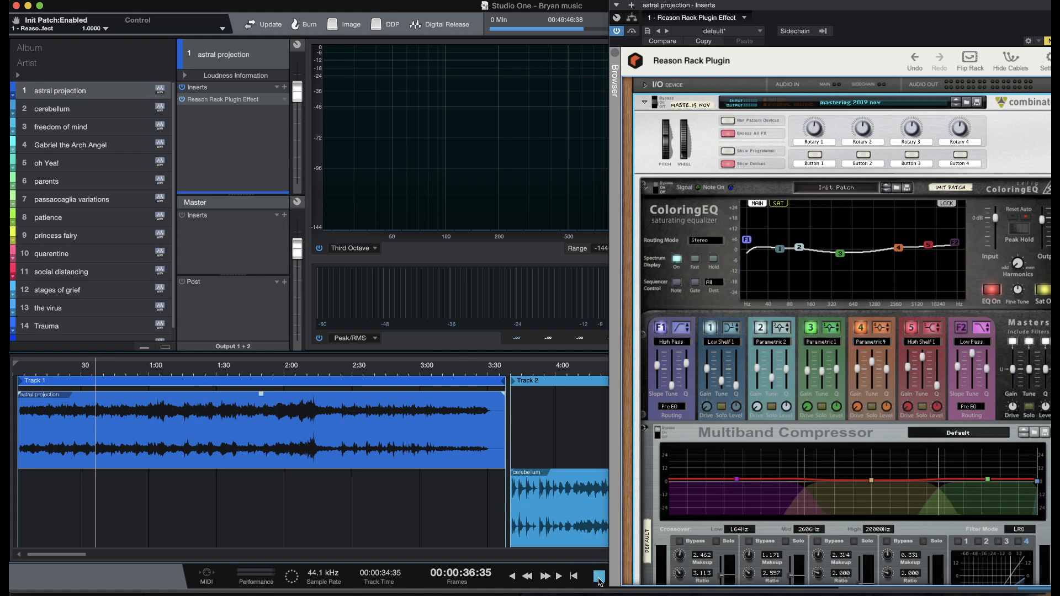
Uncover more of the meters, play astral projection from about 10 seconds in, and set the ColoringEQ's F1 tune to 0.0167.
drag(759, 9, 784, 9)
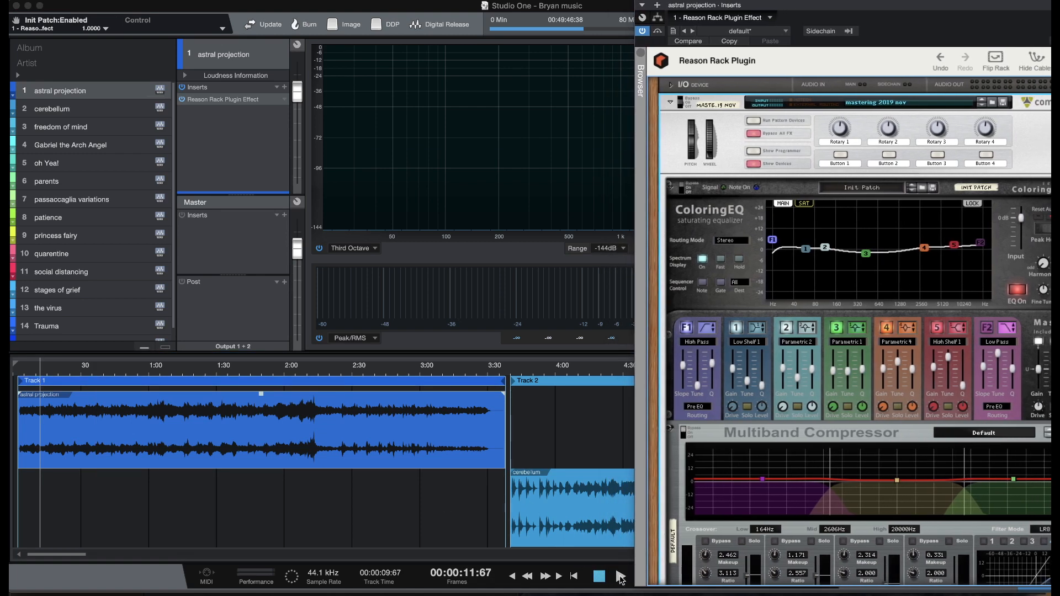
click(620, 577)
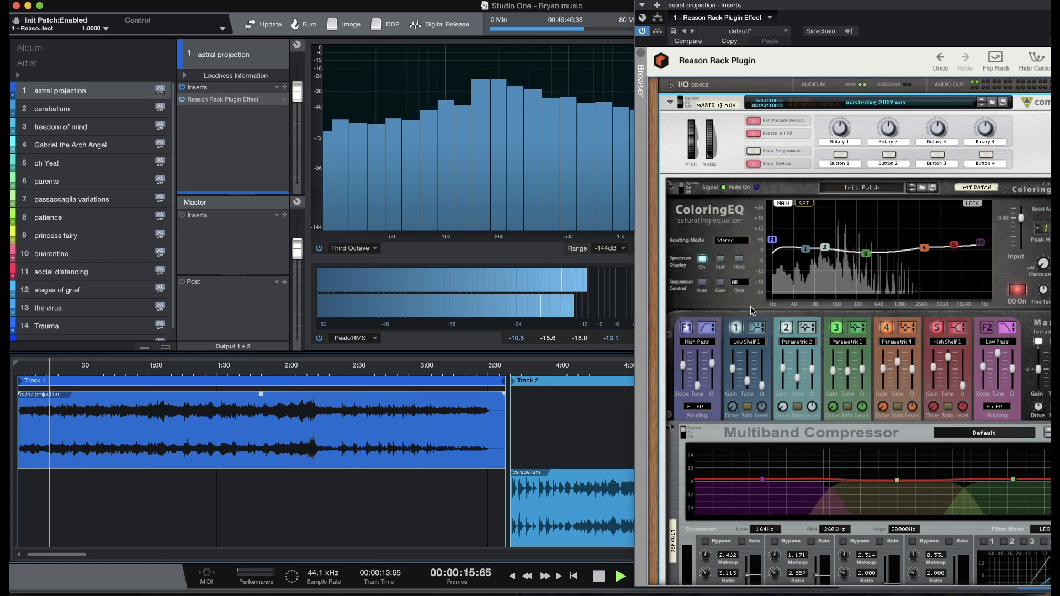
drag(697, 391, 698, 389)
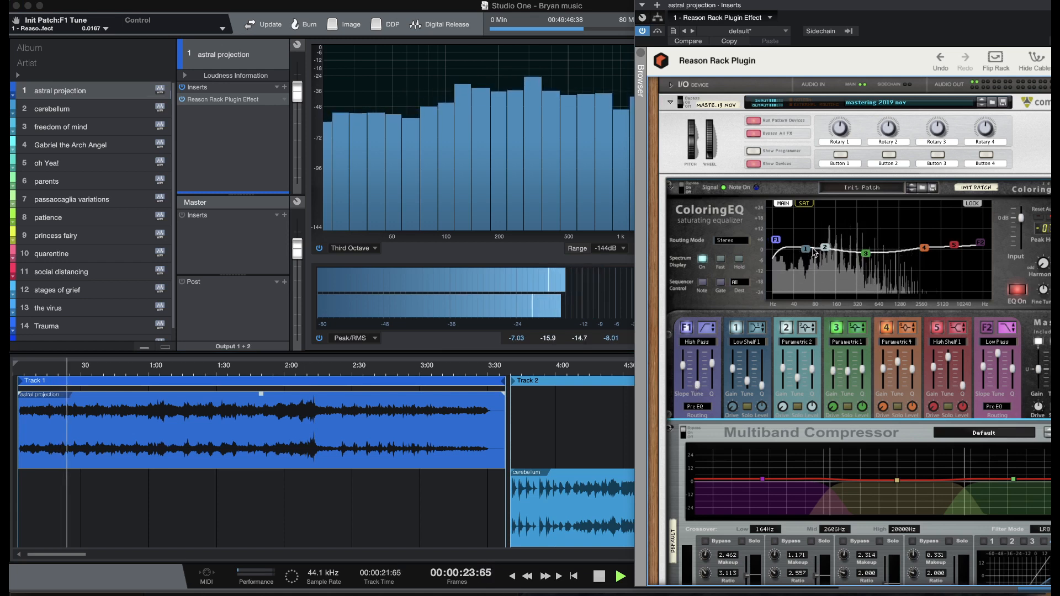
Flatten the ColoringEQ curve during playback, shifting bands 1 to 3 lower in frequency, with band 3's gain at -0.2 dB and EQ2 Gain at 0.4568.
drag(806, 249, 855, 254)
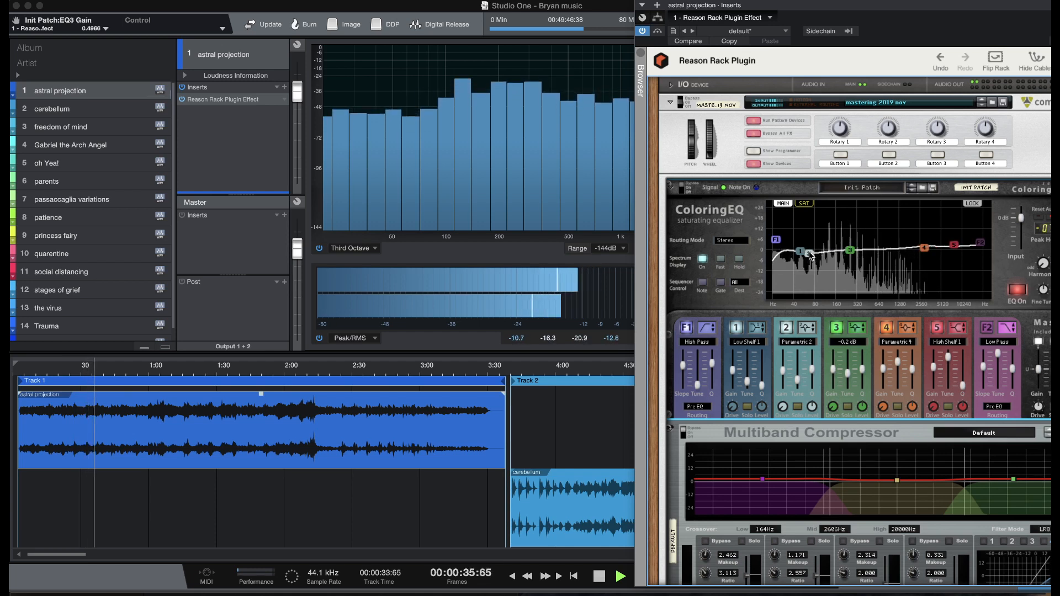
drag(810, 257, 811, 257)
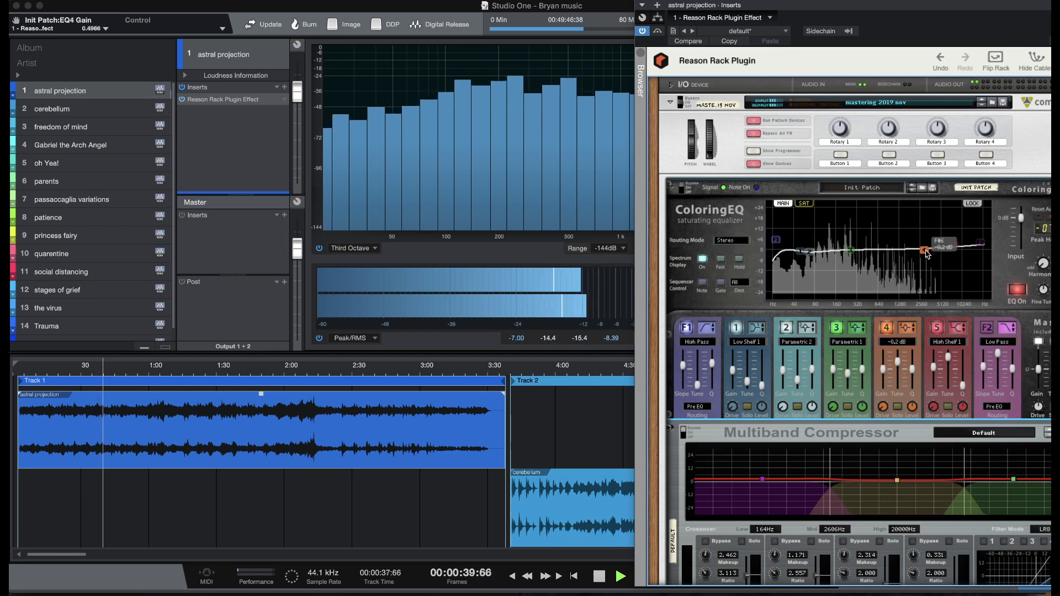
drag(928, 254, 981, 252)
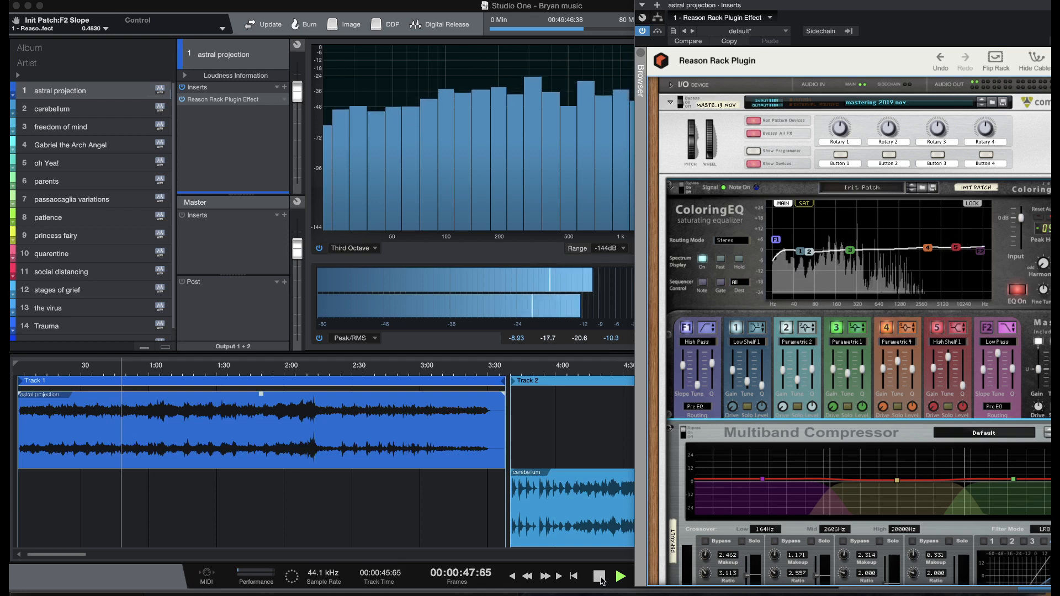
click(598, 576)
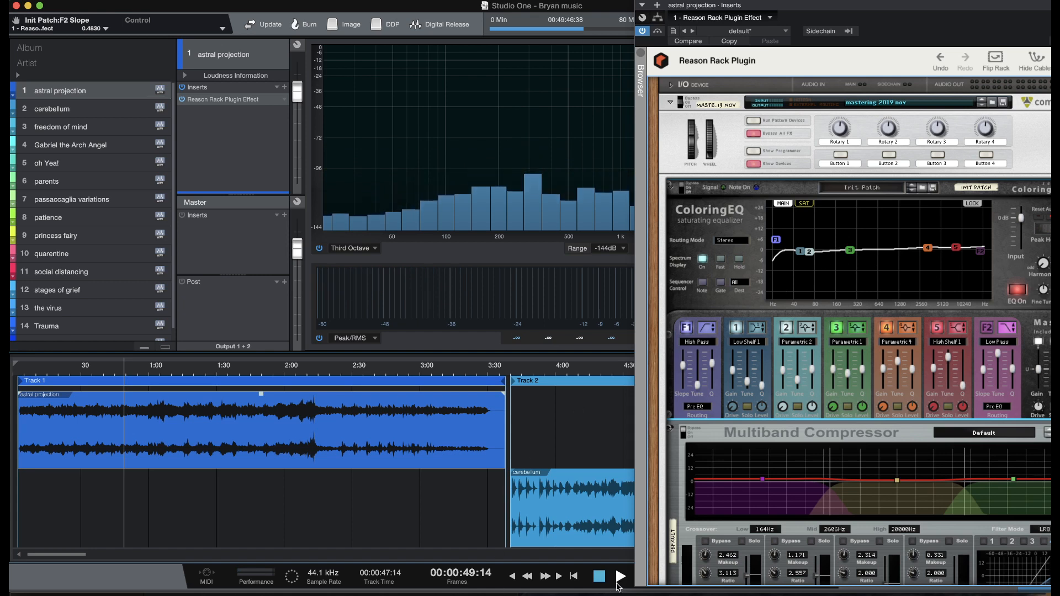
key(space)
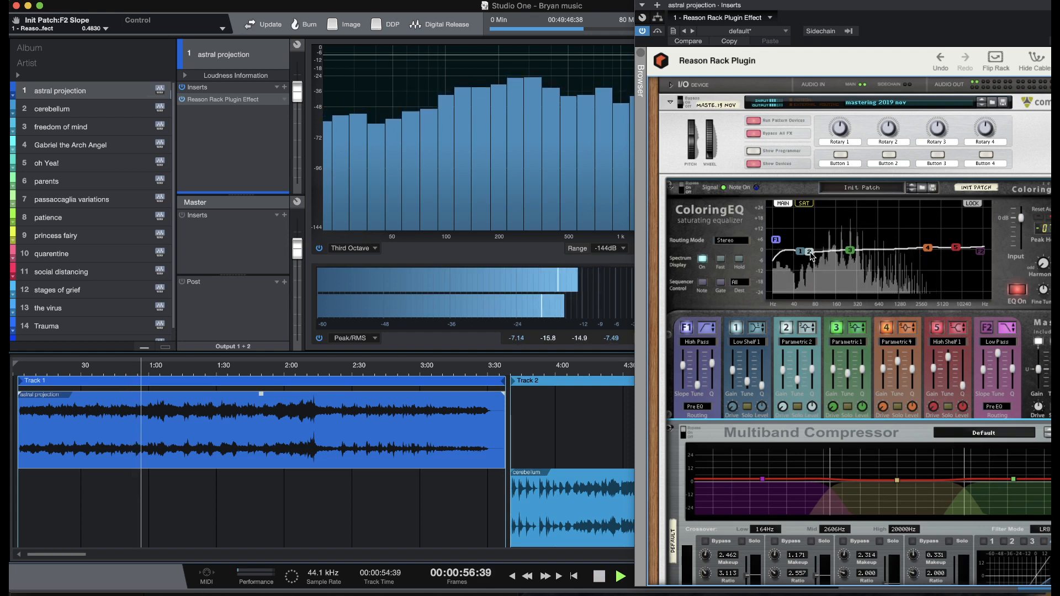
mouse_move(811, 258)
mouse_down()
mouse_move(811, 269)
mouse_move(812, 257)
mouse_up()
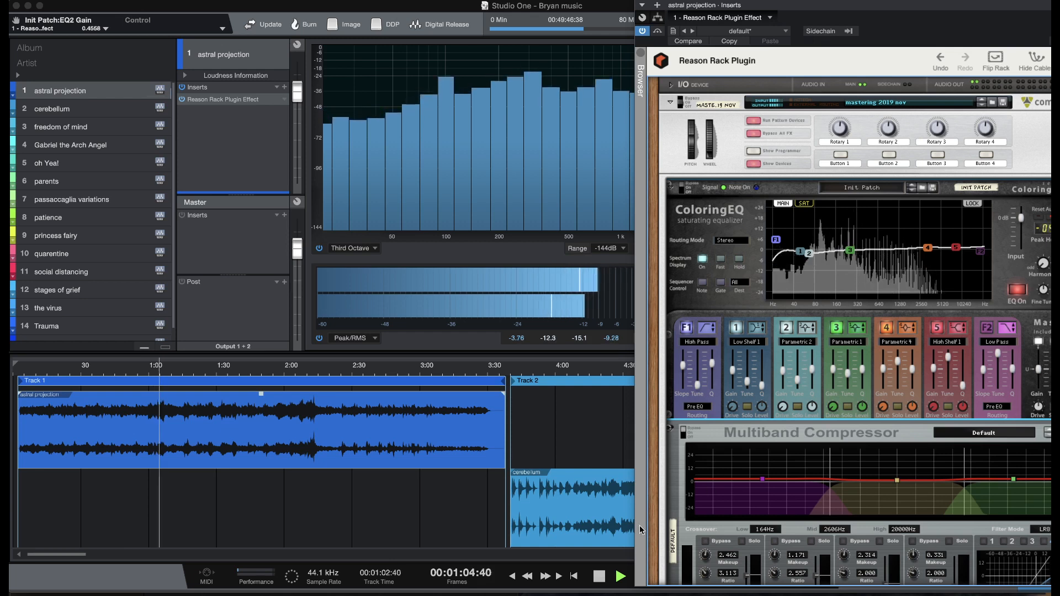
Stop playback, turn off Bypass All FX on the mastering rack, and replay astral projection from about 0:20 with the effects active.
click(596, 579)
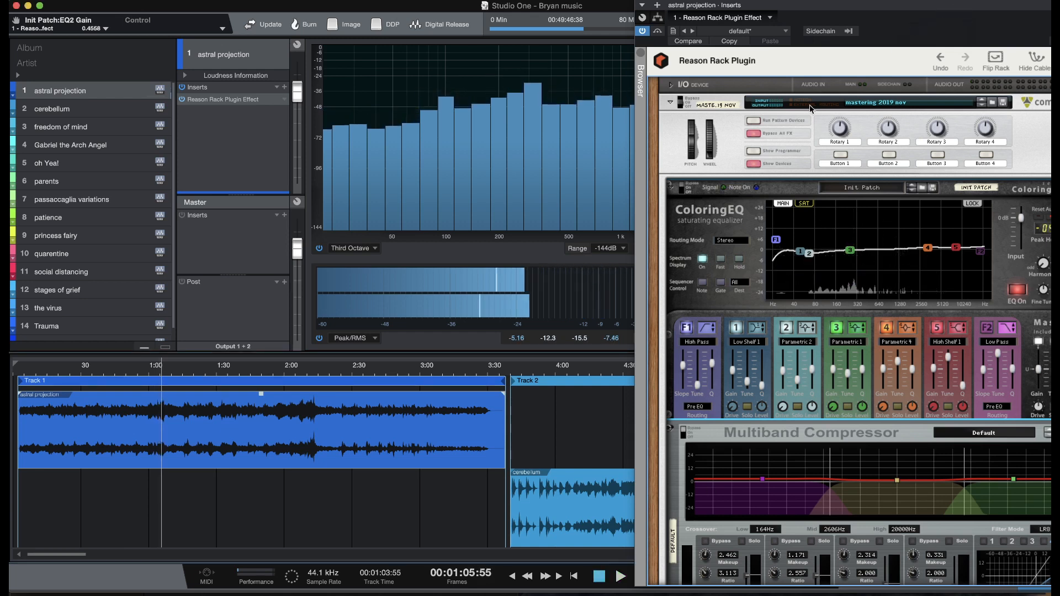
click(753, 133)
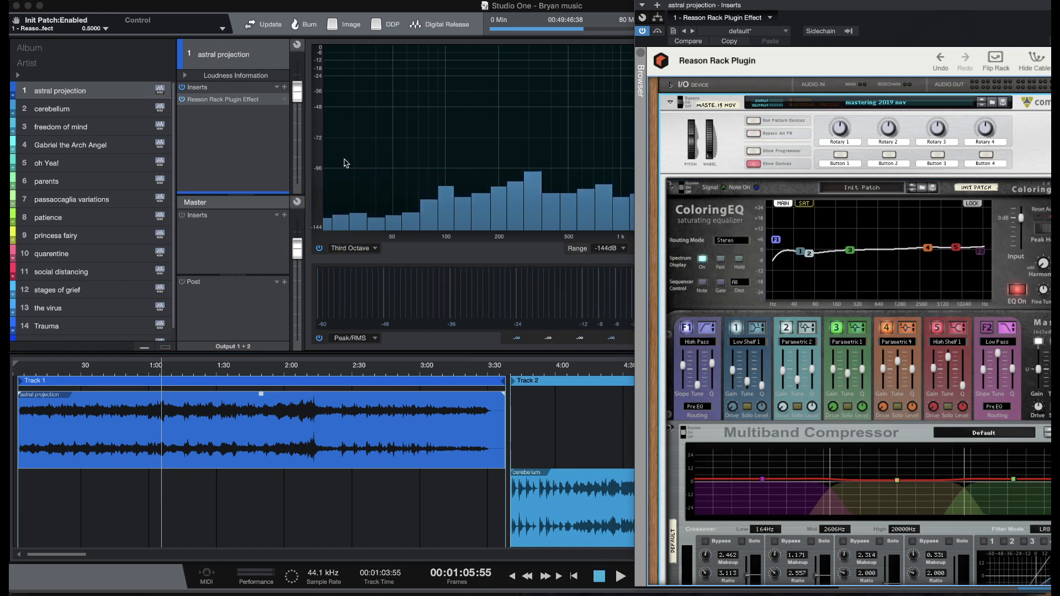
click(571, 576)
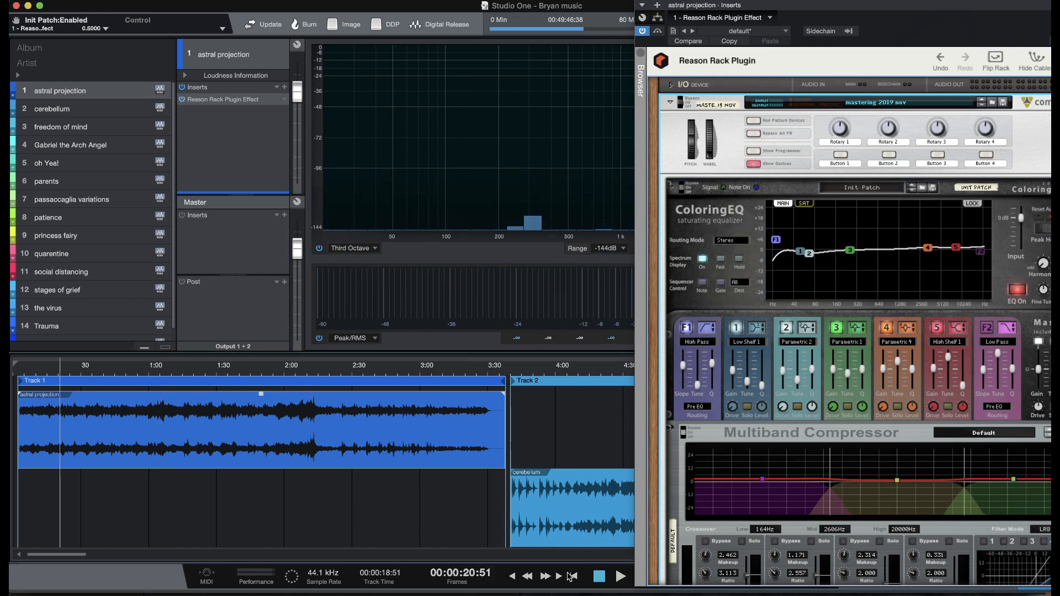
click(617, 576)
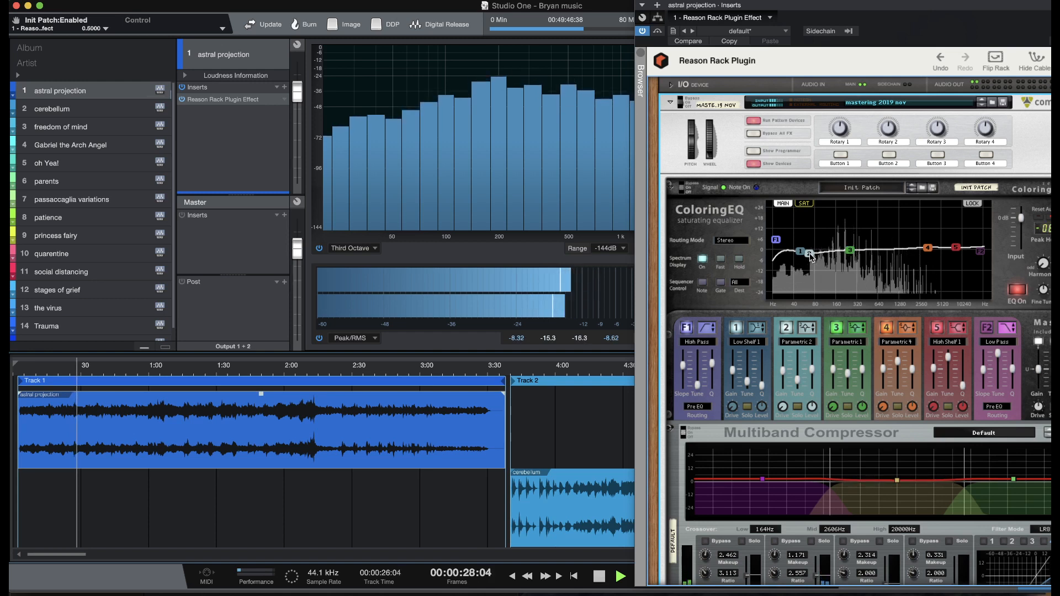
click(754, 134)
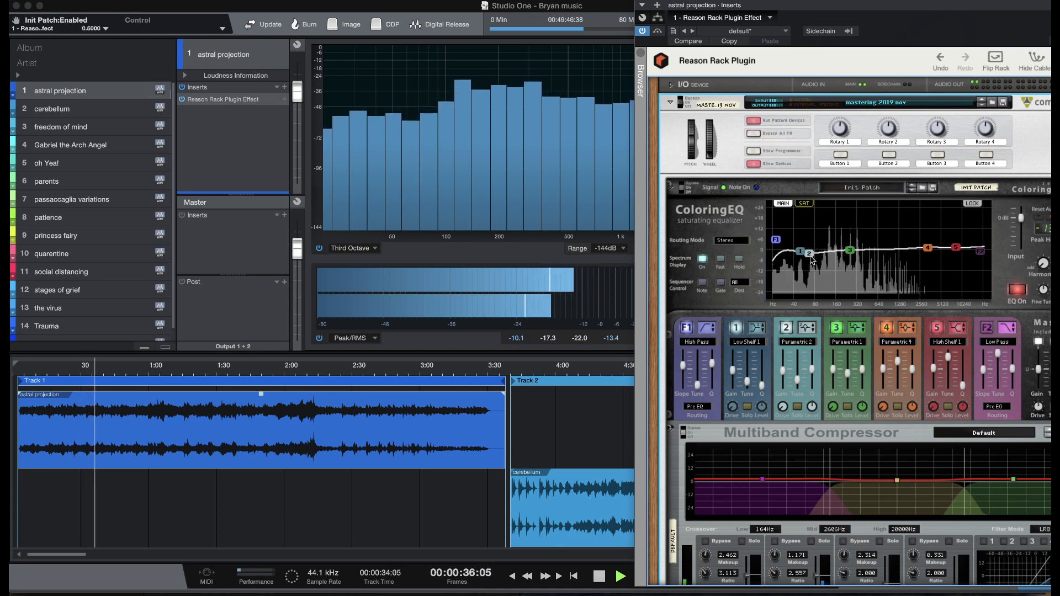
Reshape the ColoringEQ's low bands during playback, with EQ1 Tune at 61.74 Hz, EQ3 Gain 0.4830 and EQ2 Gain 0.4150, comparing with the bypassed sound.
drag(851, 251, 807, 254)
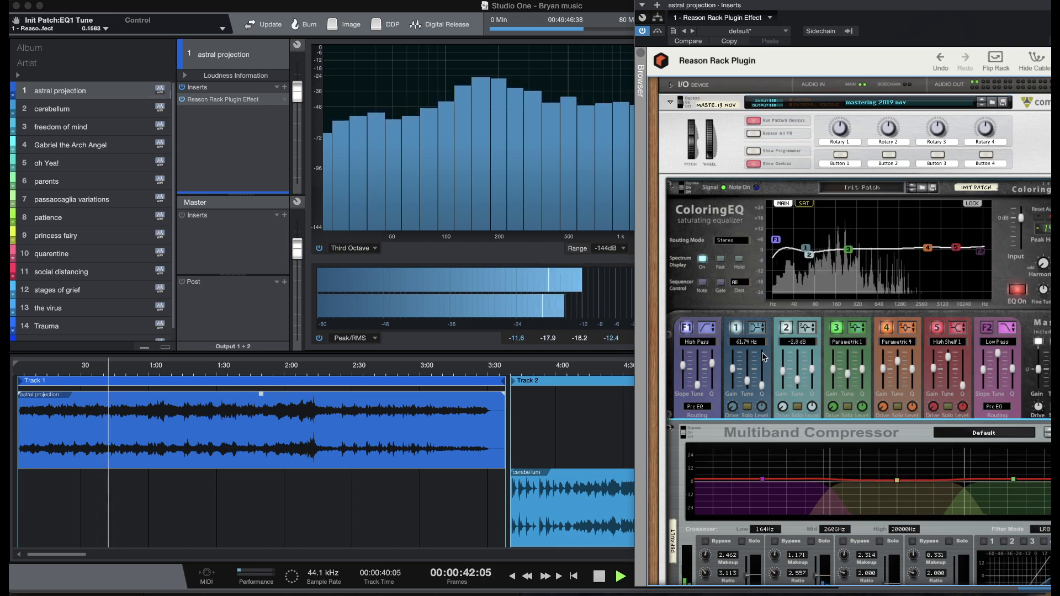
click(698, 386)
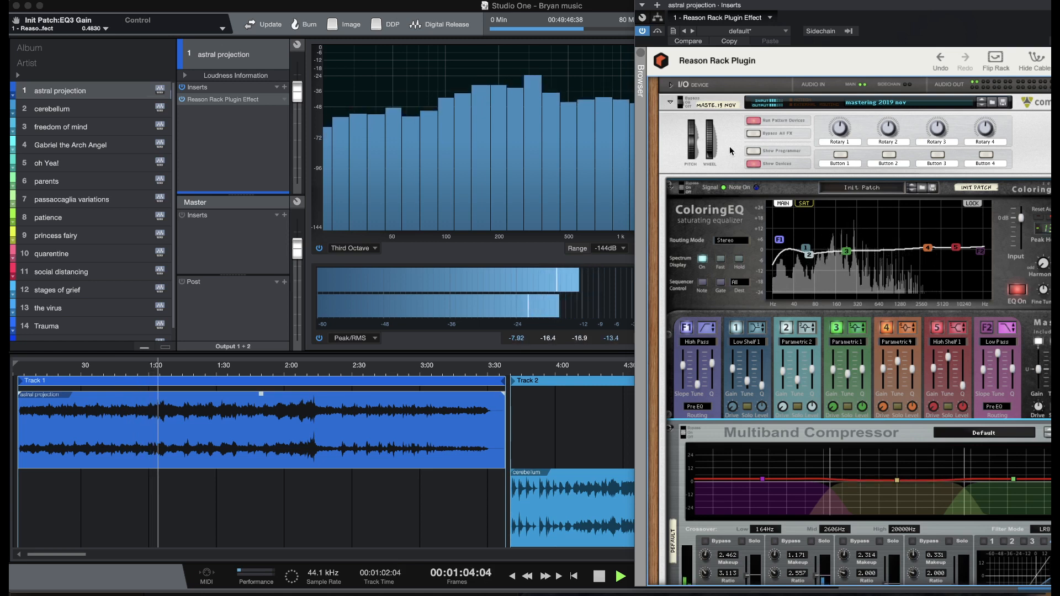
click(755, 134)
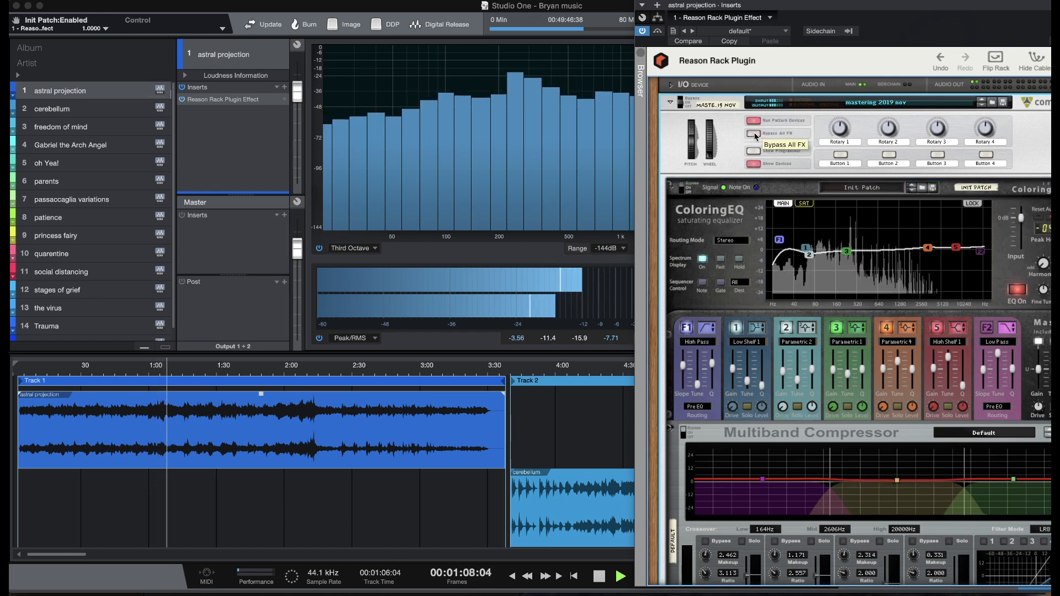
click(755, 134)
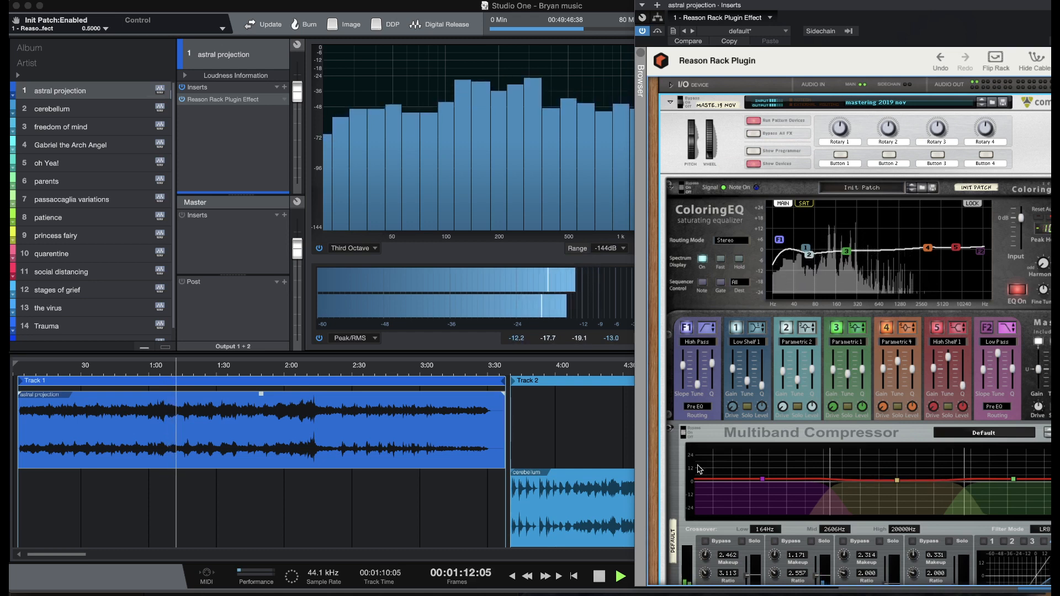
drag(809, 254, 811, 262)
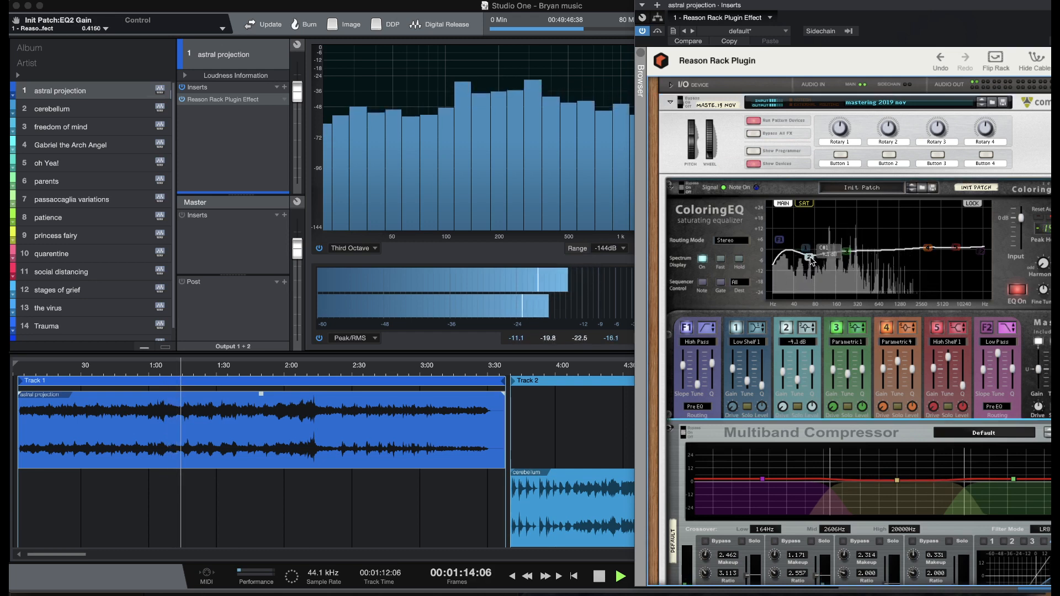
click(598, 579)
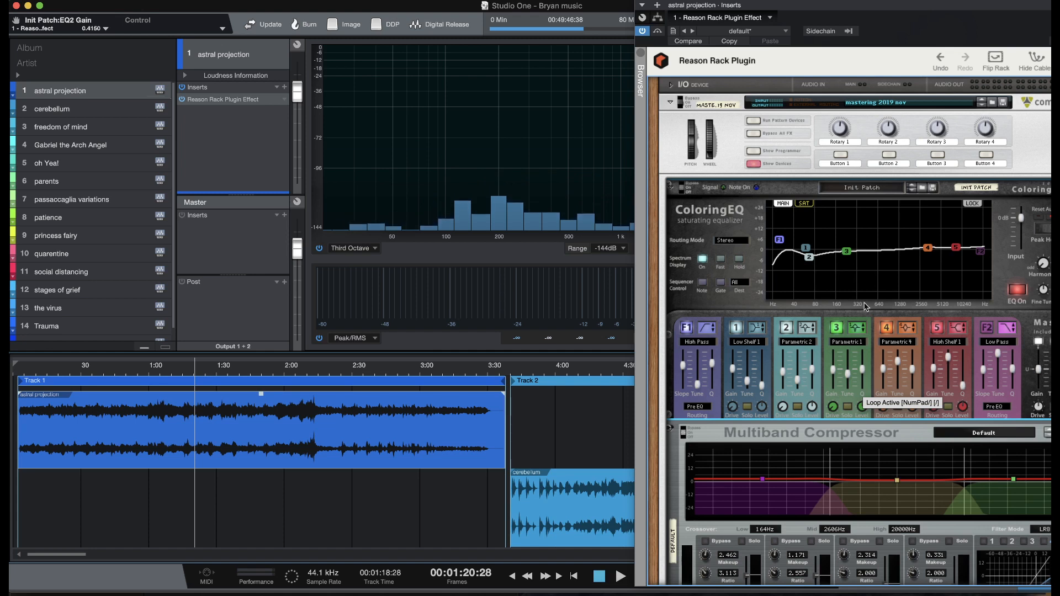
Play on from about 1:20 and compare the bypassed and processed sound of astral projection, leaving the effects active.
click(619, 577)
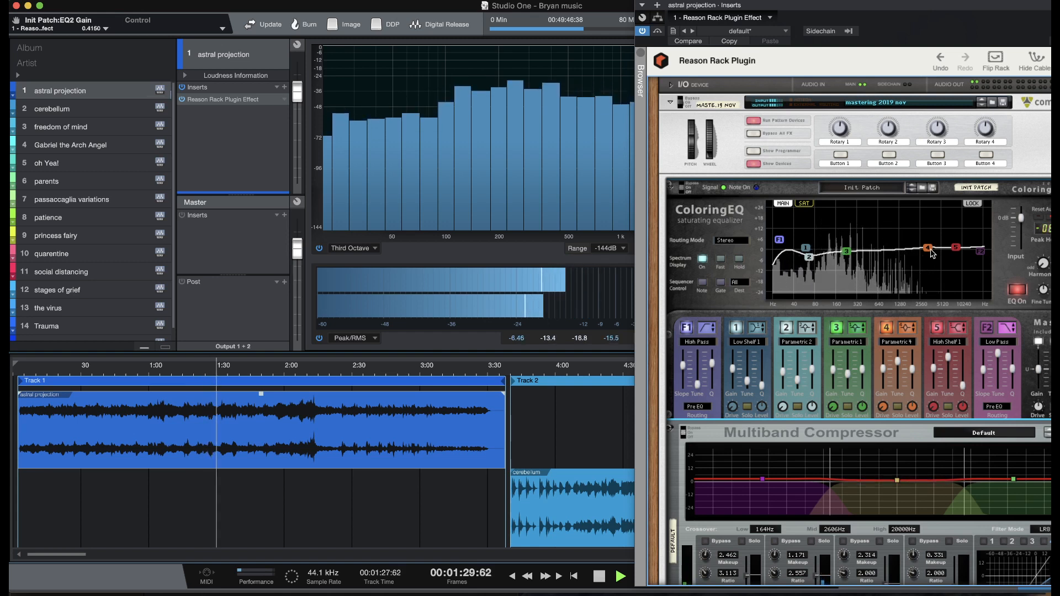
click(754, 135)
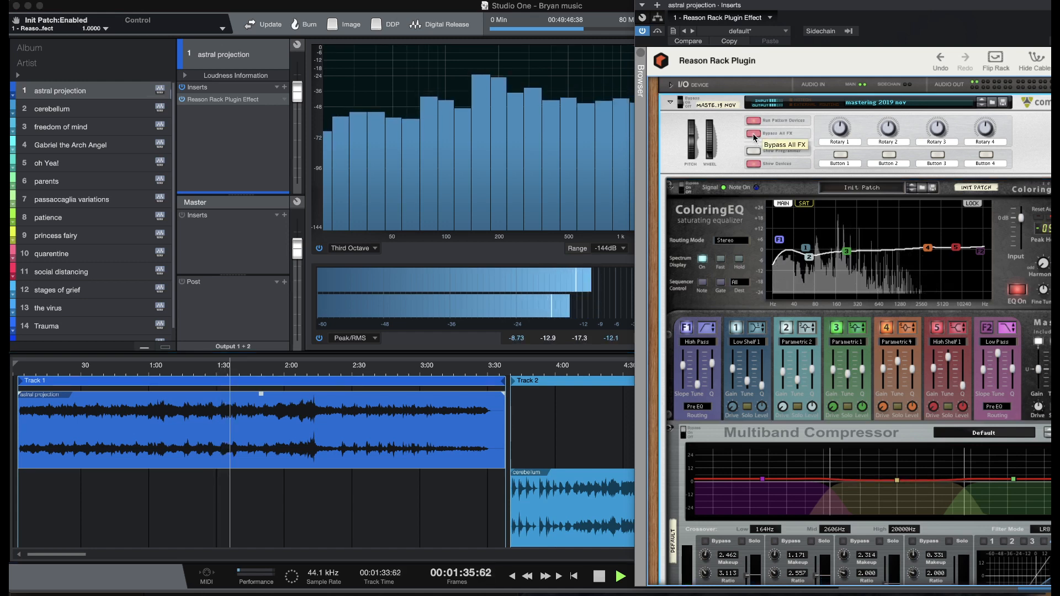
click(603, 578)
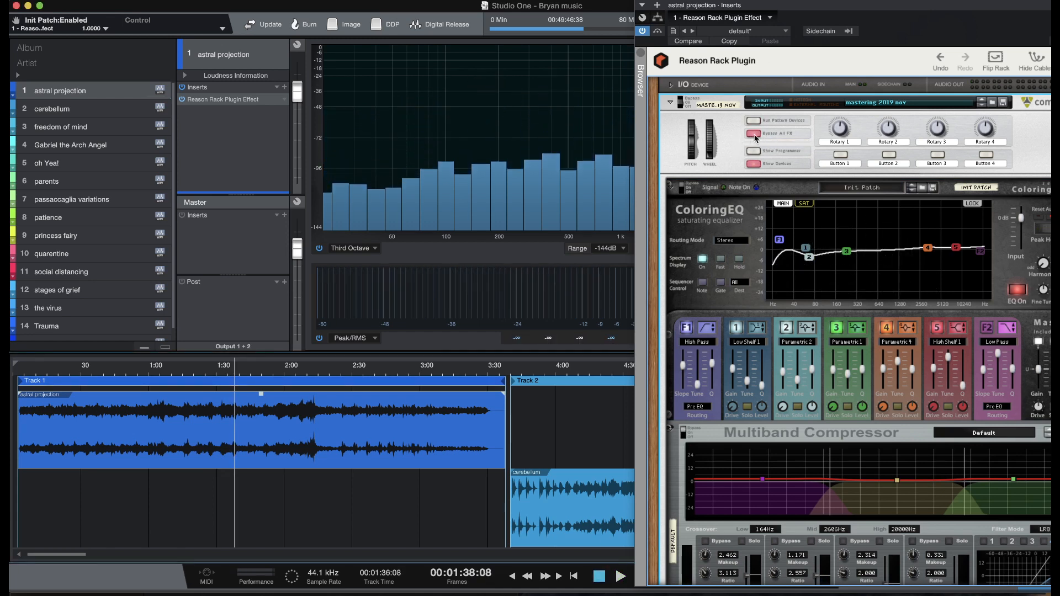
click(620, 577)
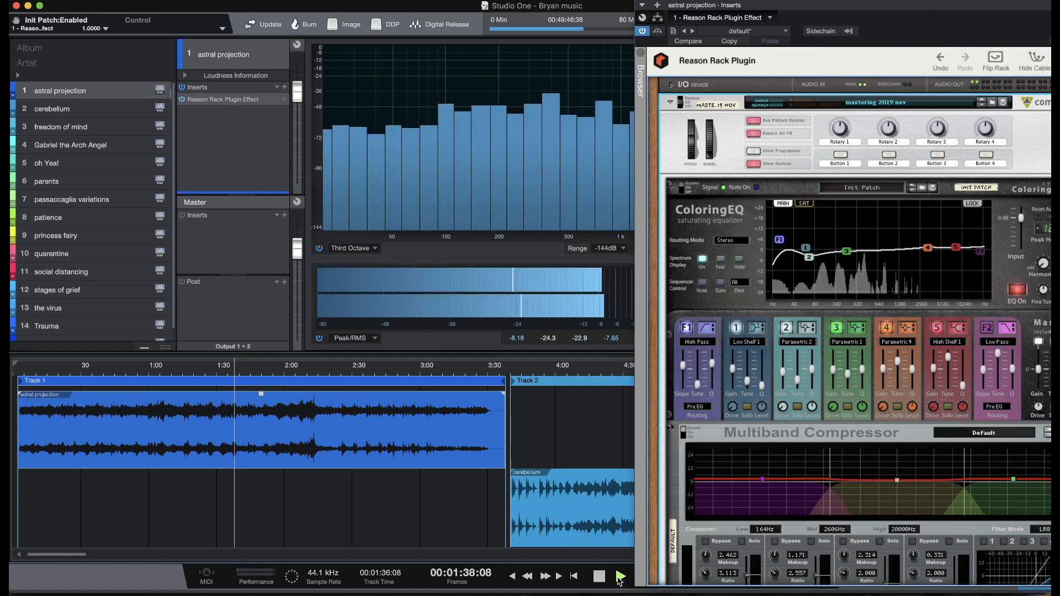
click(754, 134)
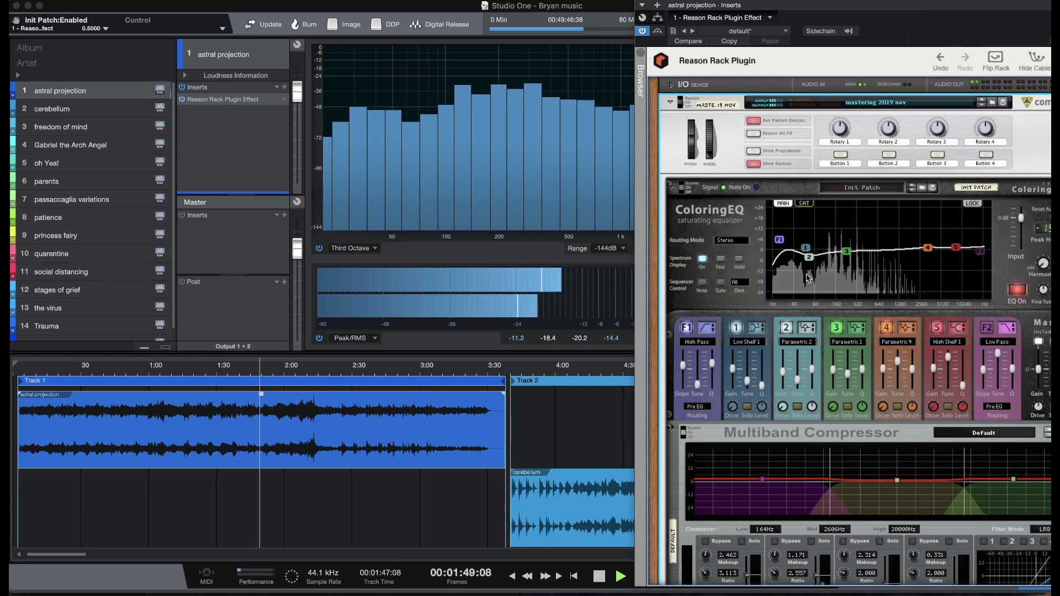
Watch the Multiband Compressor's bands while playing astral projection up to its loudest passage and again from about 1:57, then stop.
scroll(779, 373, down, 3)
scroll(778, 375, down, 5)
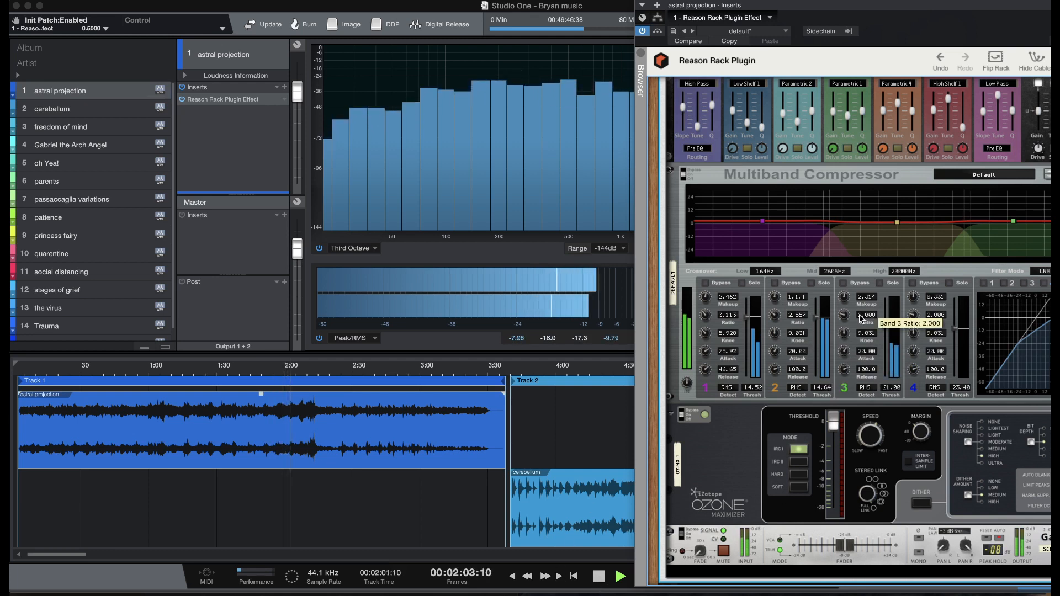
click(600, 577)
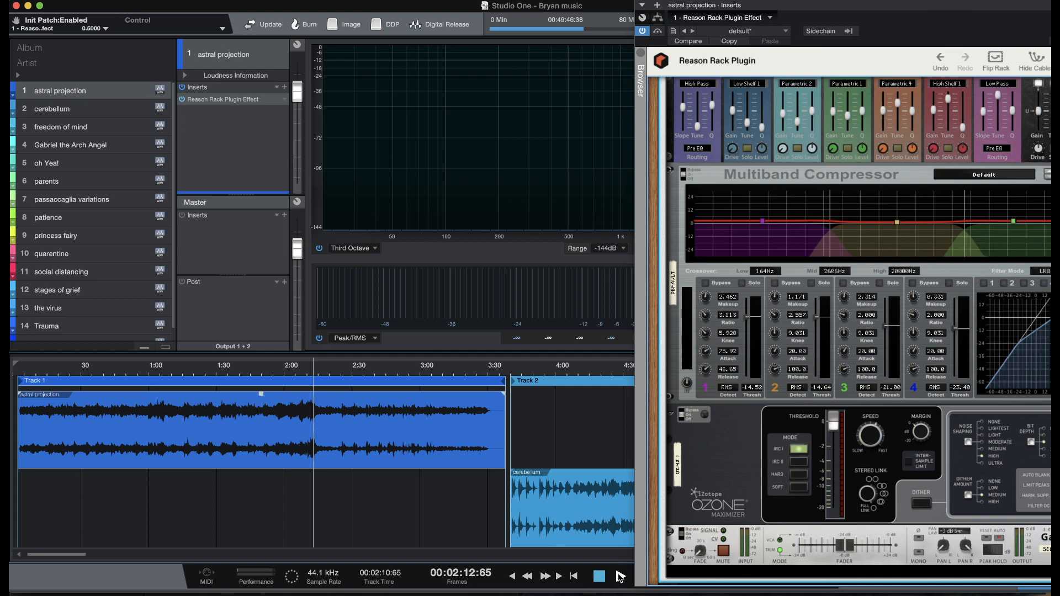
click(619, 576)
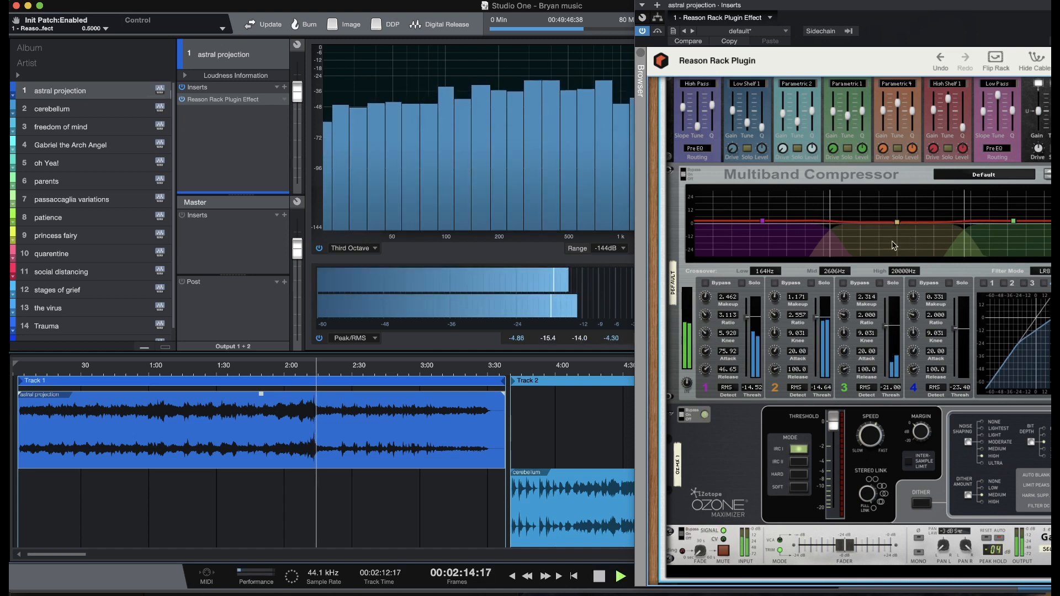
click(281, 367)
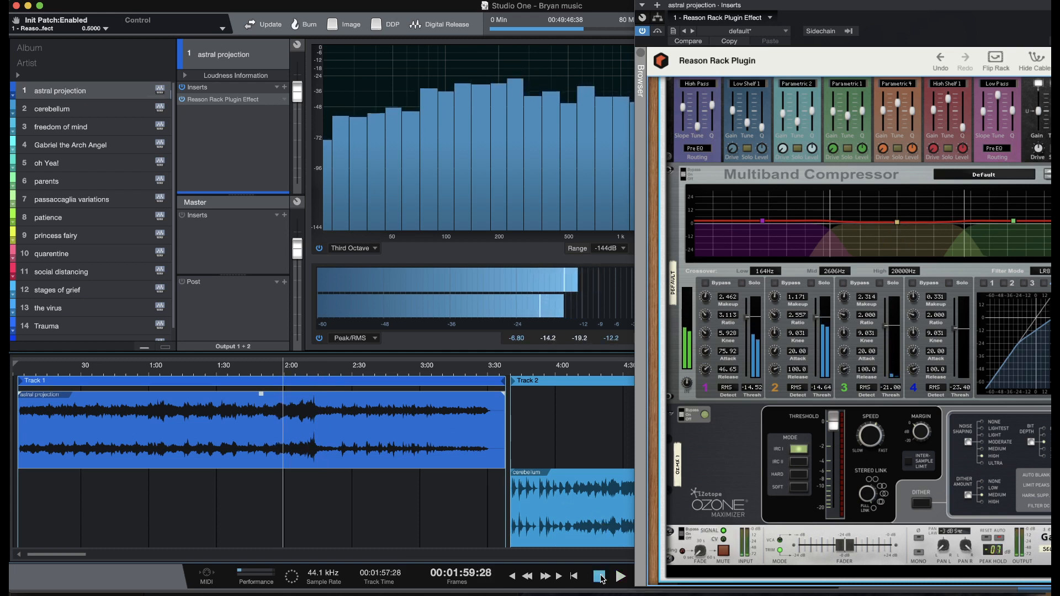
click(599, 576)
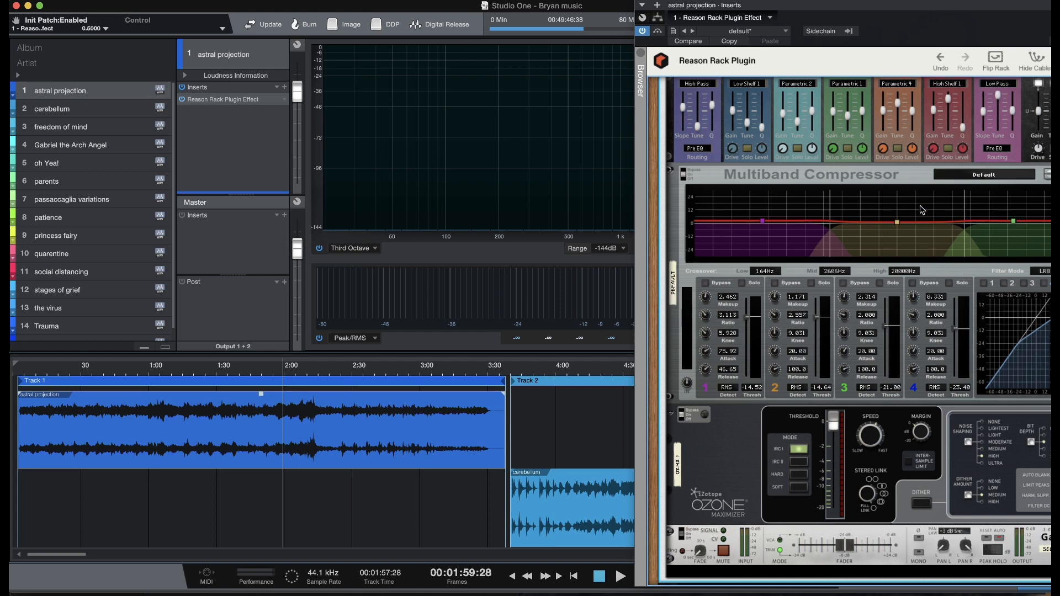
Replay astral projection from about 1:49 through the loudest passage to check the Multiband Compressor's response, and stop.
click(260, 364)
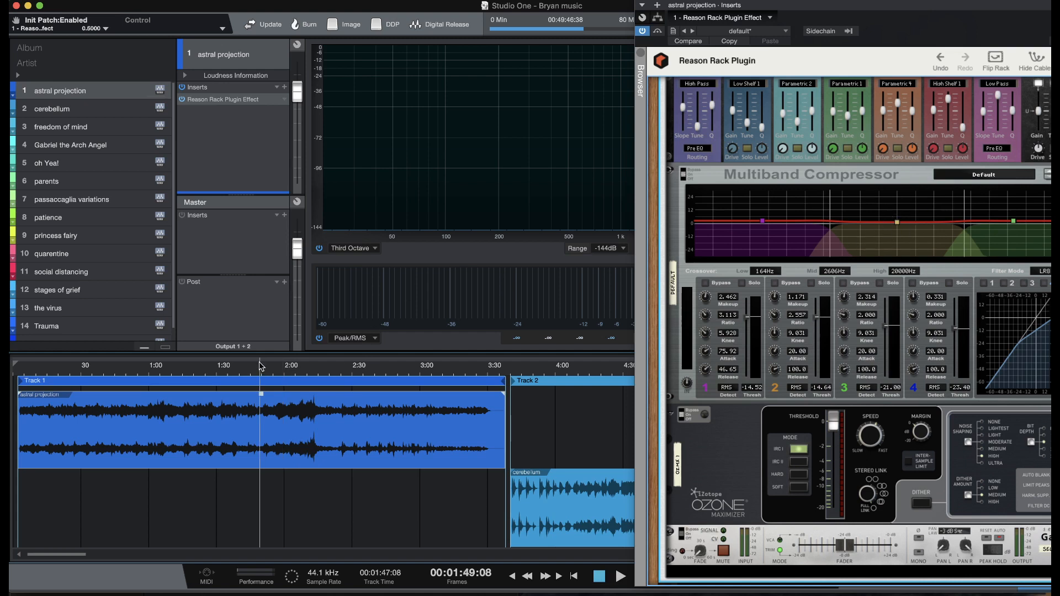
key(space)
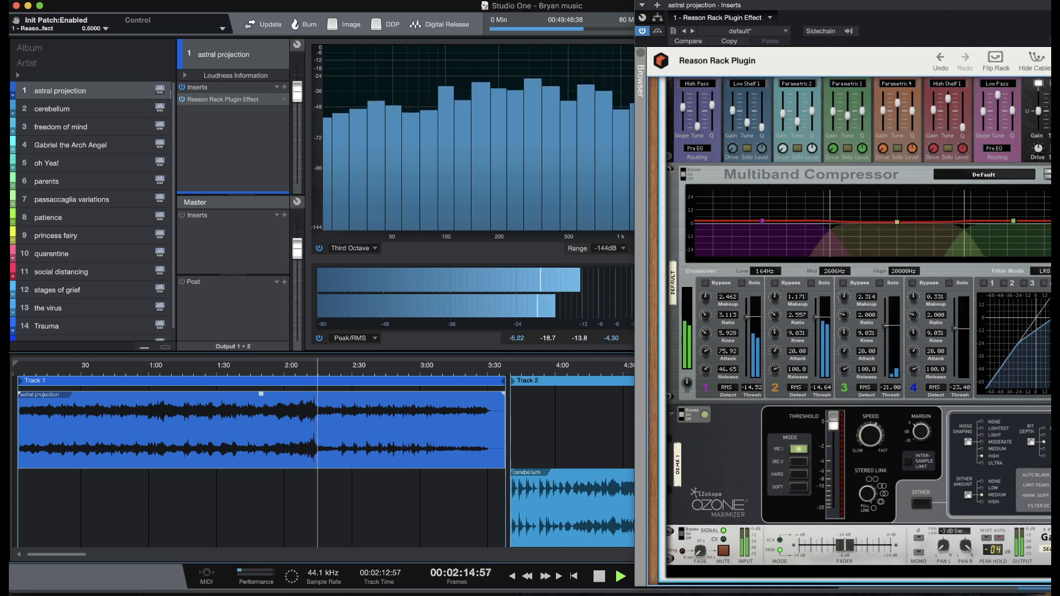
key(space)
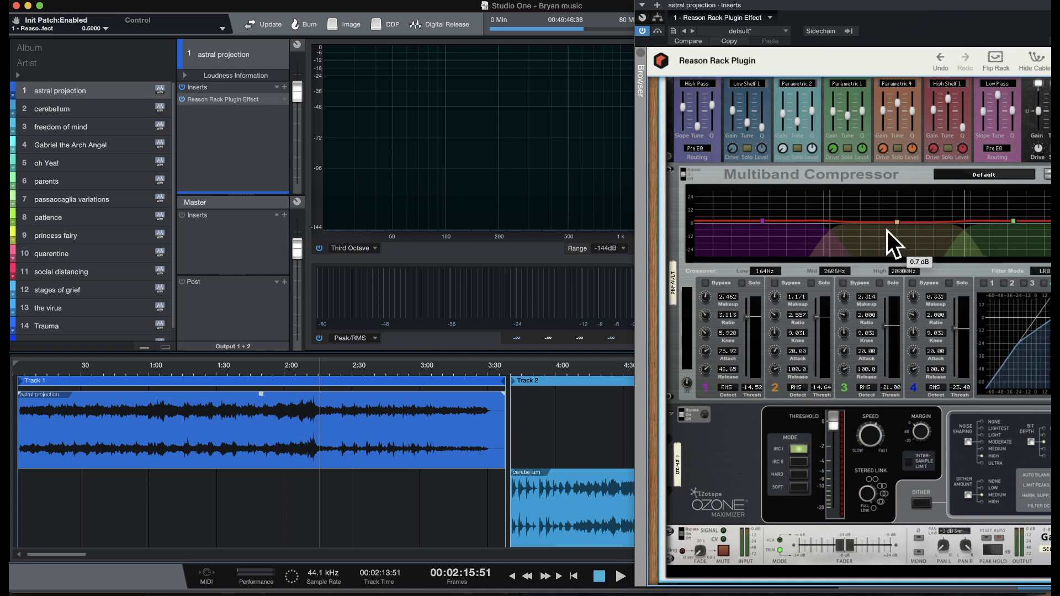
Play astral projection from just before 1:00 to observe the Maximizer and Selig Gain, and move the plug-in window clear of the loudness meters.
scroll(898, 360, down, 2)
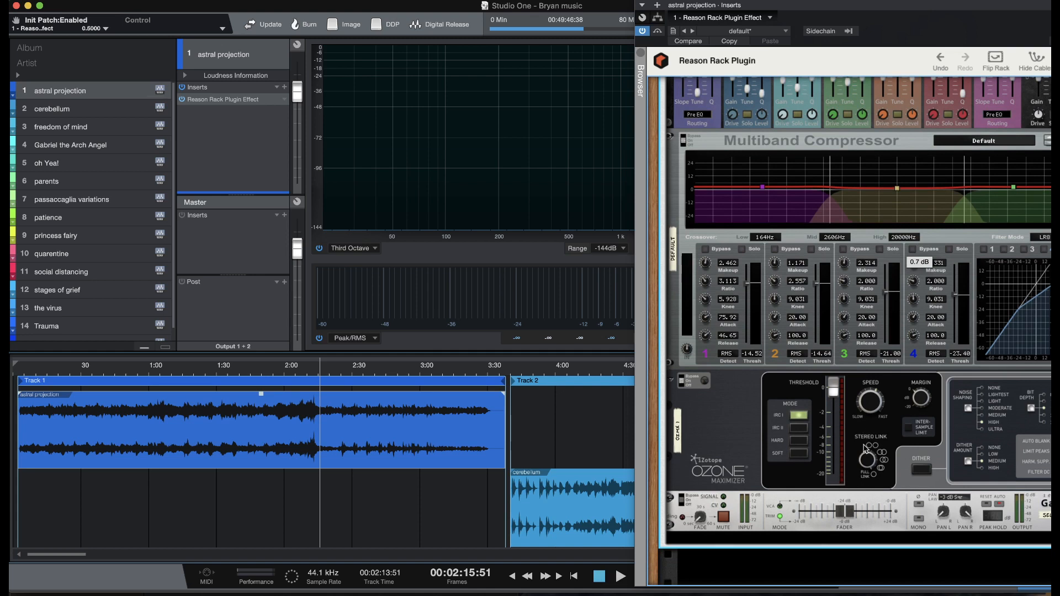
click(143, 369)
key(space)
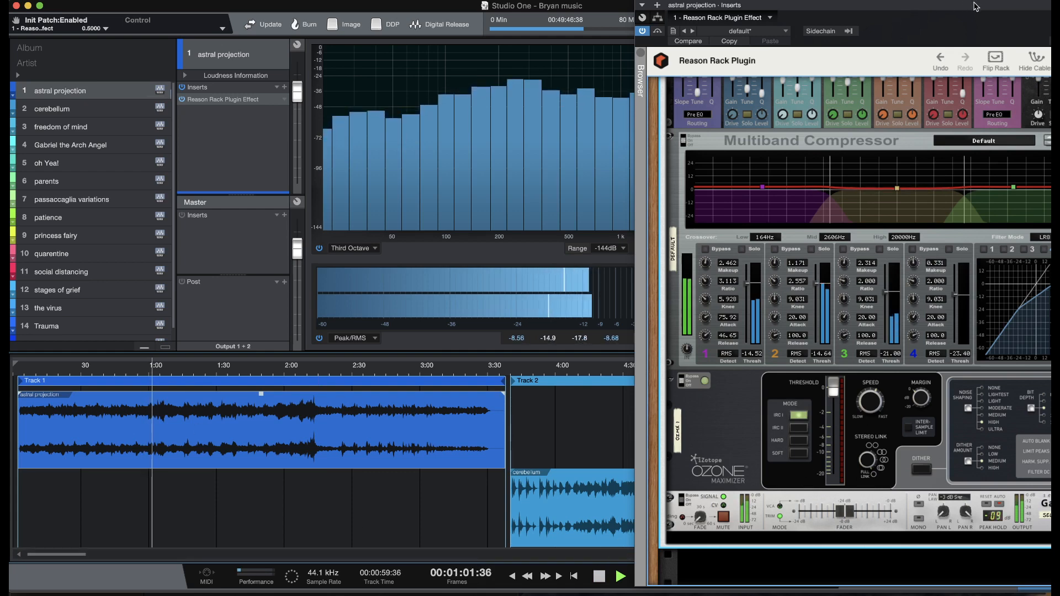
drag(979, 4, 453, 7)
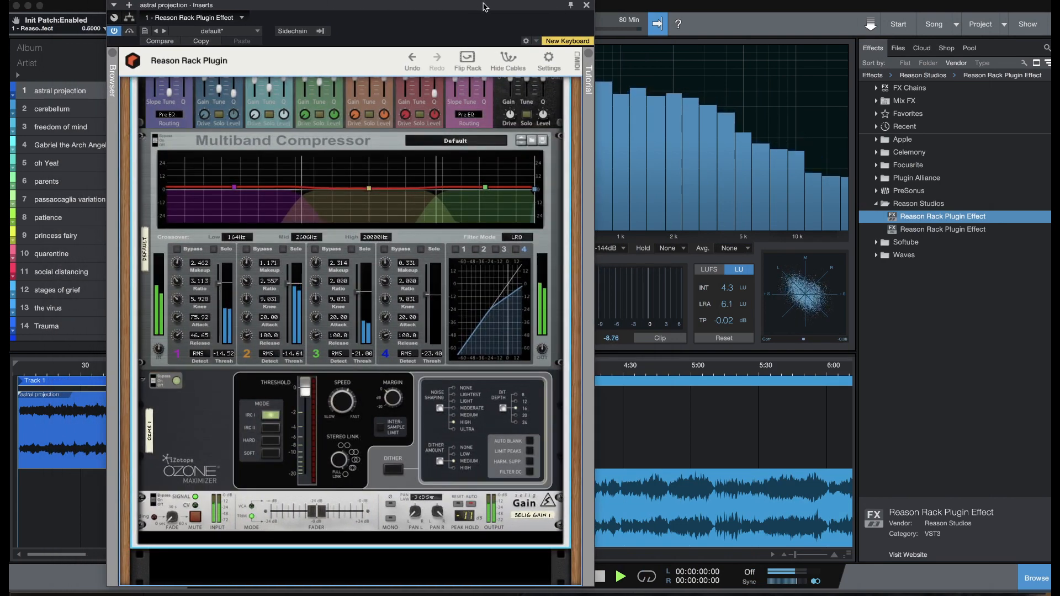
mouse_move(482, 6)
mouse_down()
mouse_move(456, 6)
mouse_move(467, 5)
mouse_up()
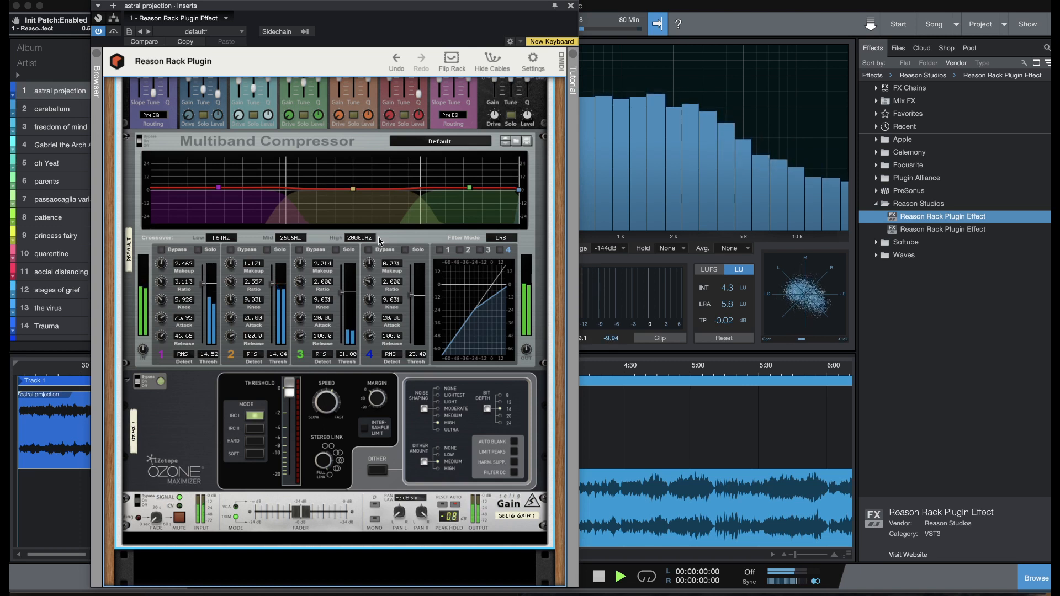
drag(480, 5, 1059, 5)
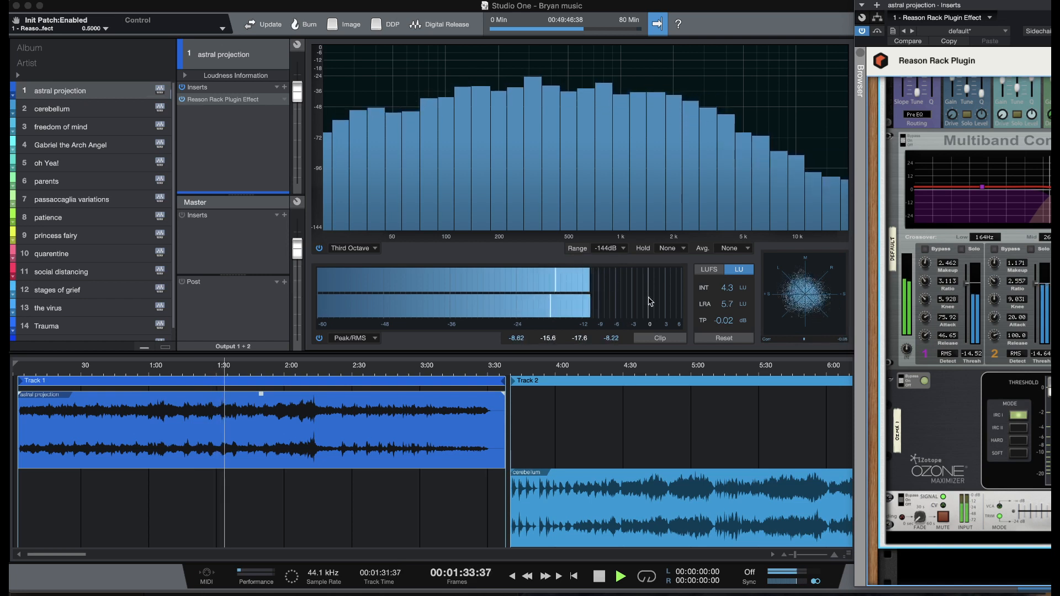
Switch the level meter from Peak/RMS to the K-14 scale during playback, and stop the track.
click(354, 338)
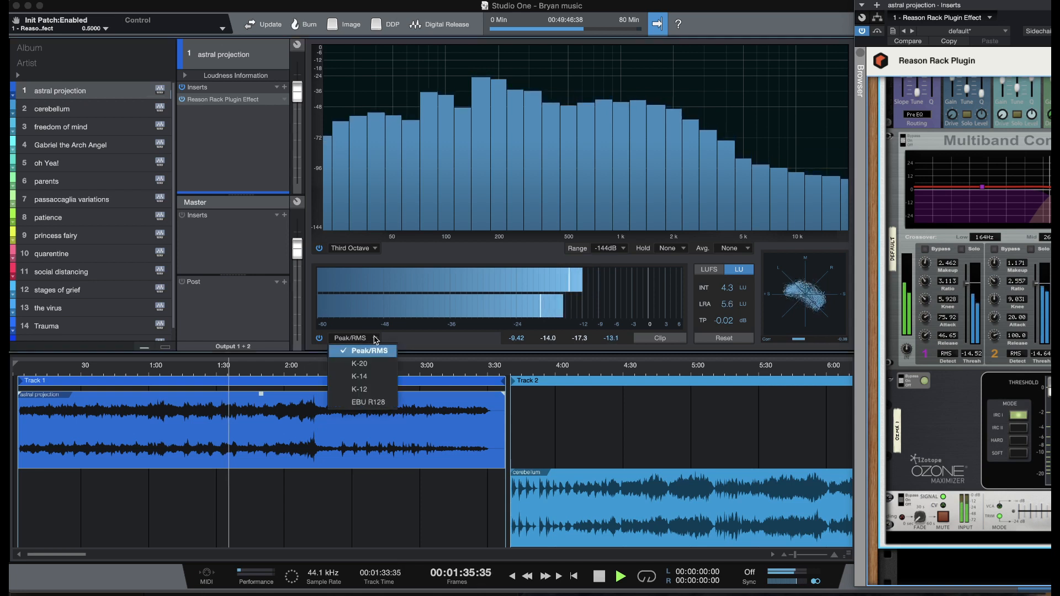
click(369, 376)
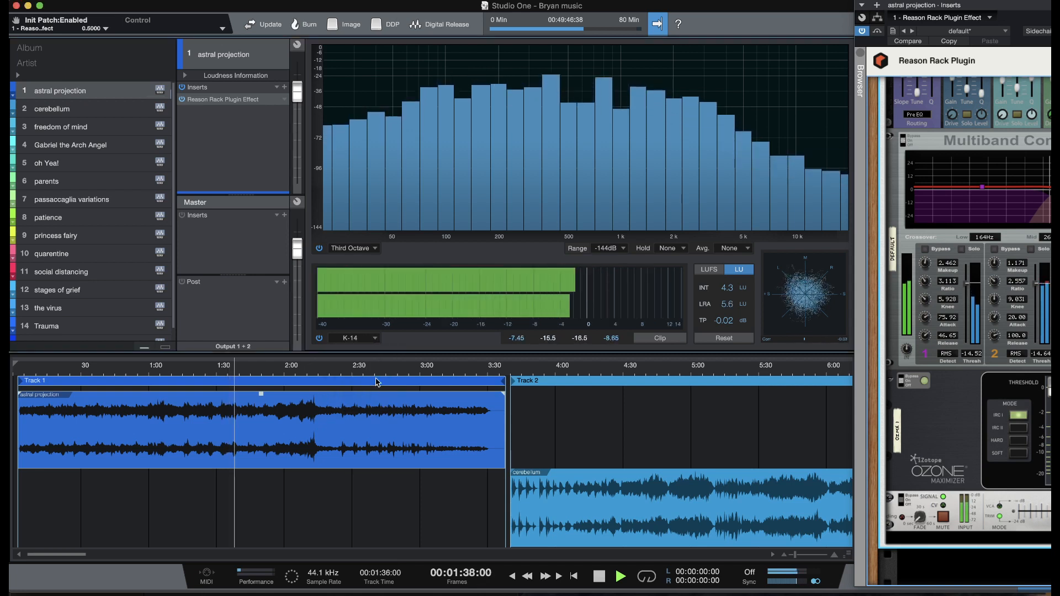
click(599, 576)
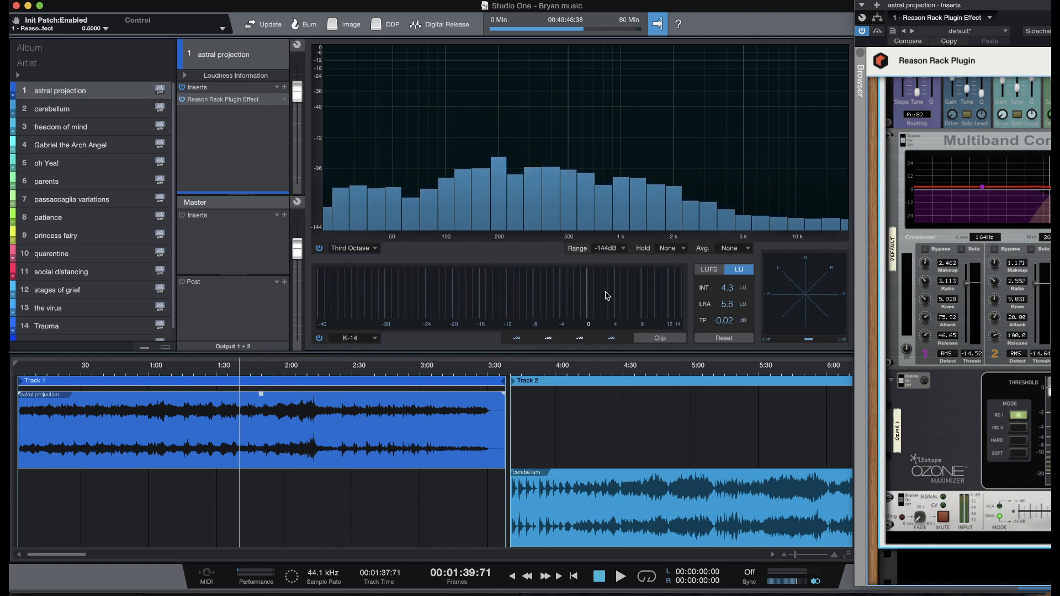
Set the level meter back to Peak/RMS to compare the two scales, and return it to K-14.
click(364, 339)
click(364, 356)
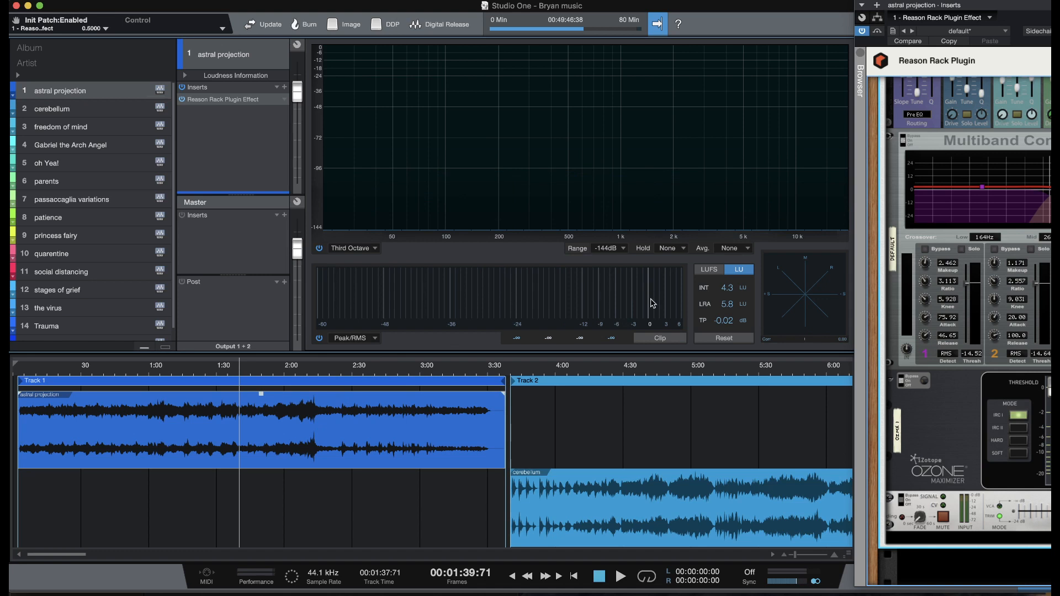
click(377, 339)
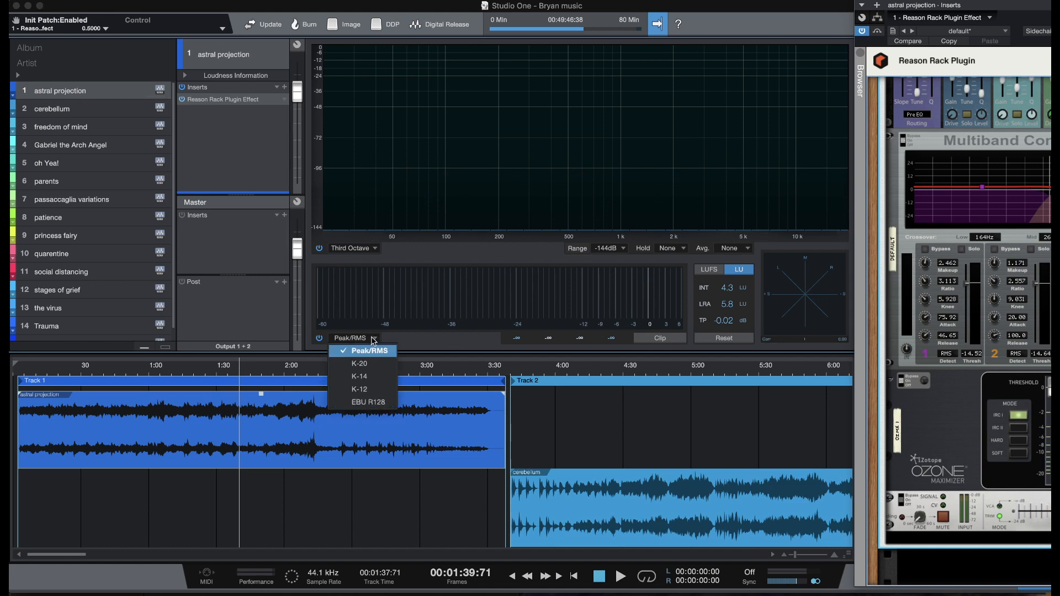
click(373, 378)
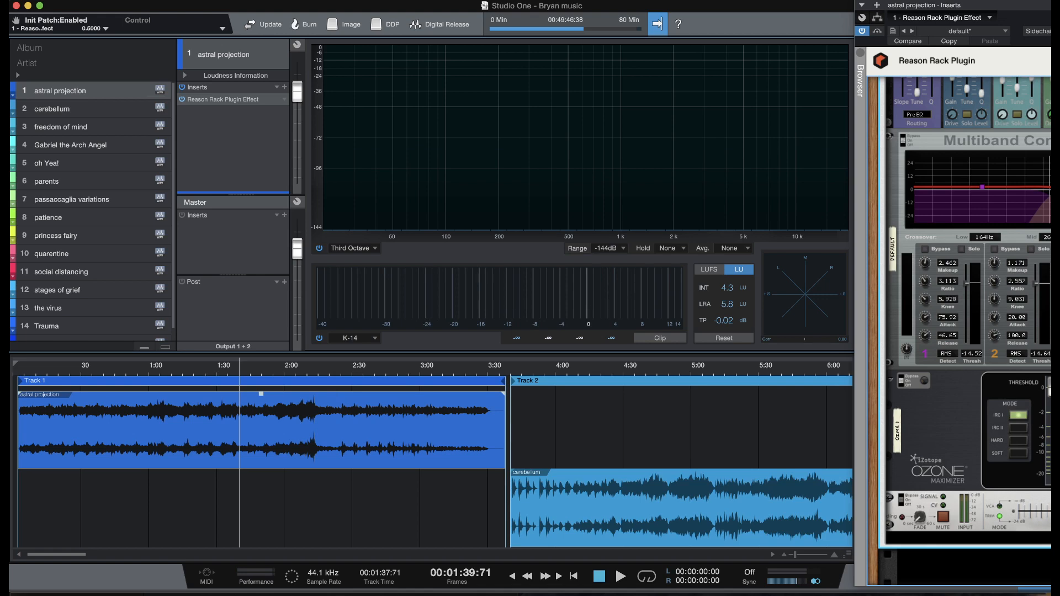
Play astral projection from about 0:57 with the plug-in window moved clear of the spectrum and level meters.
drag(1032, 5, 562, 6)
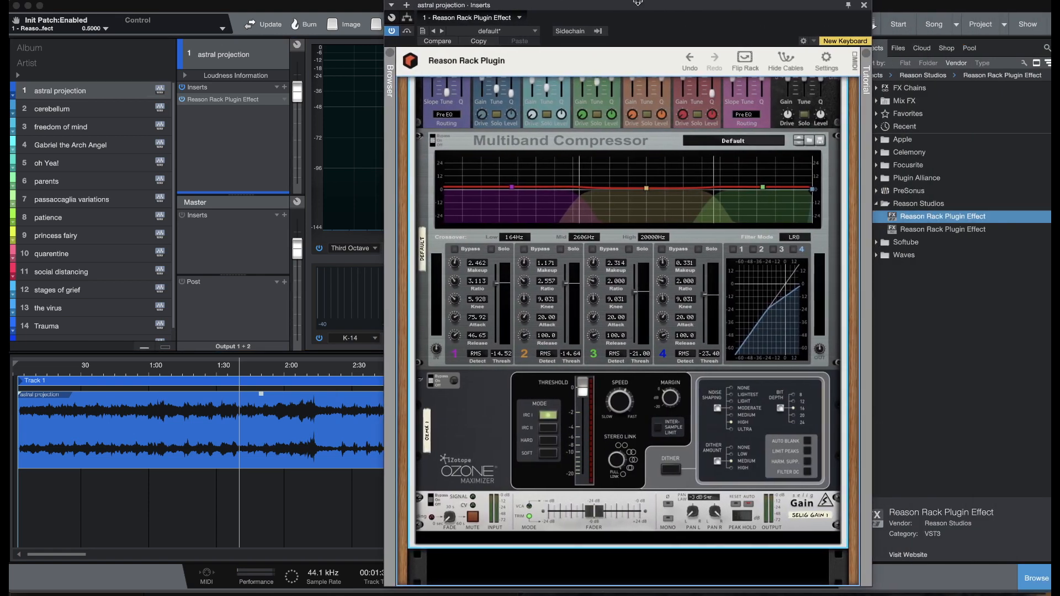
drag(648, 11, 1059, 11)
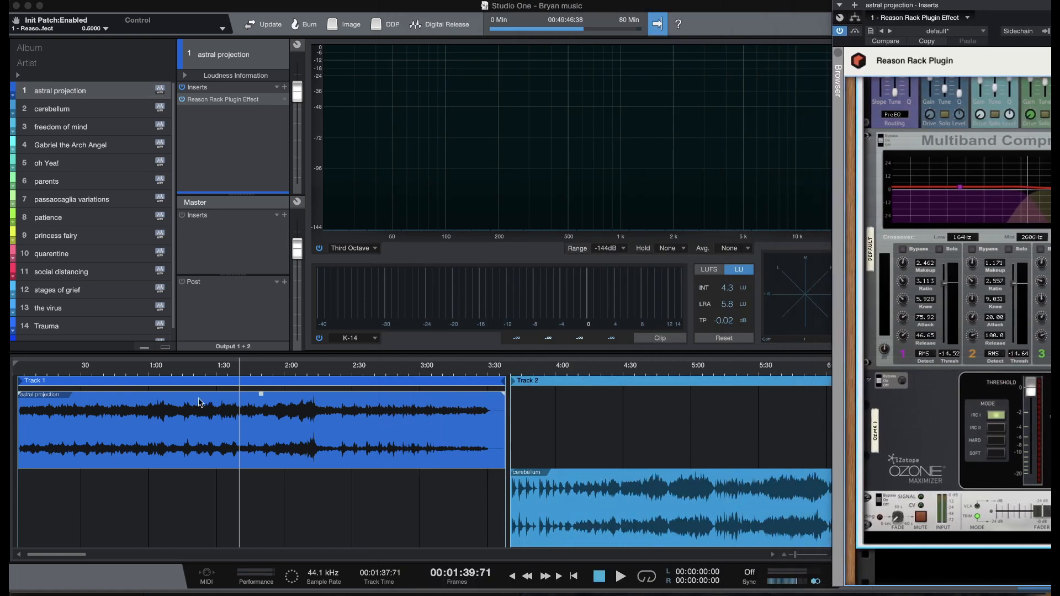
click(143, 369)
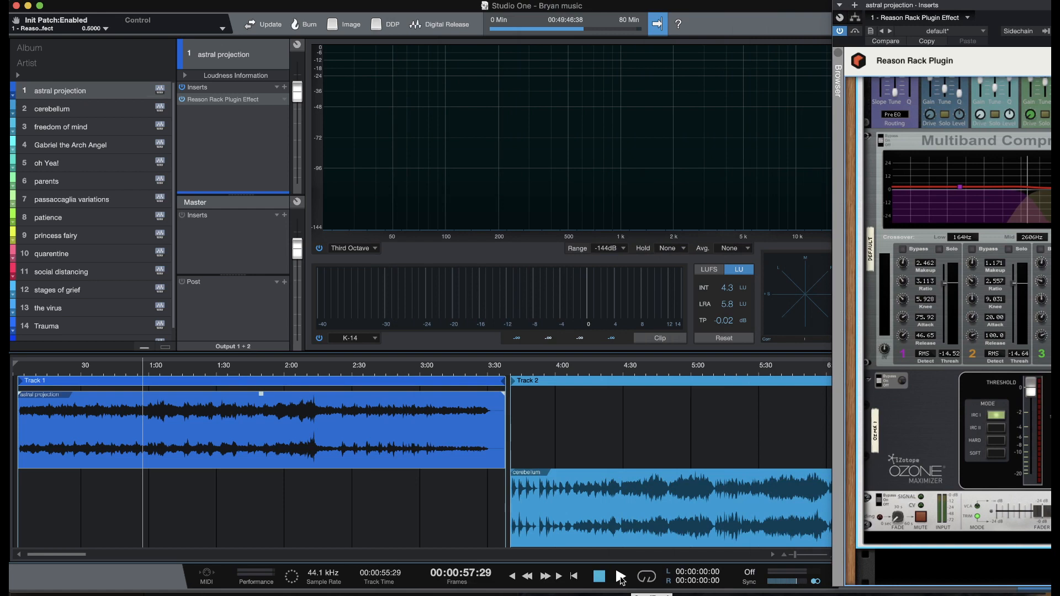
click(620, 576)
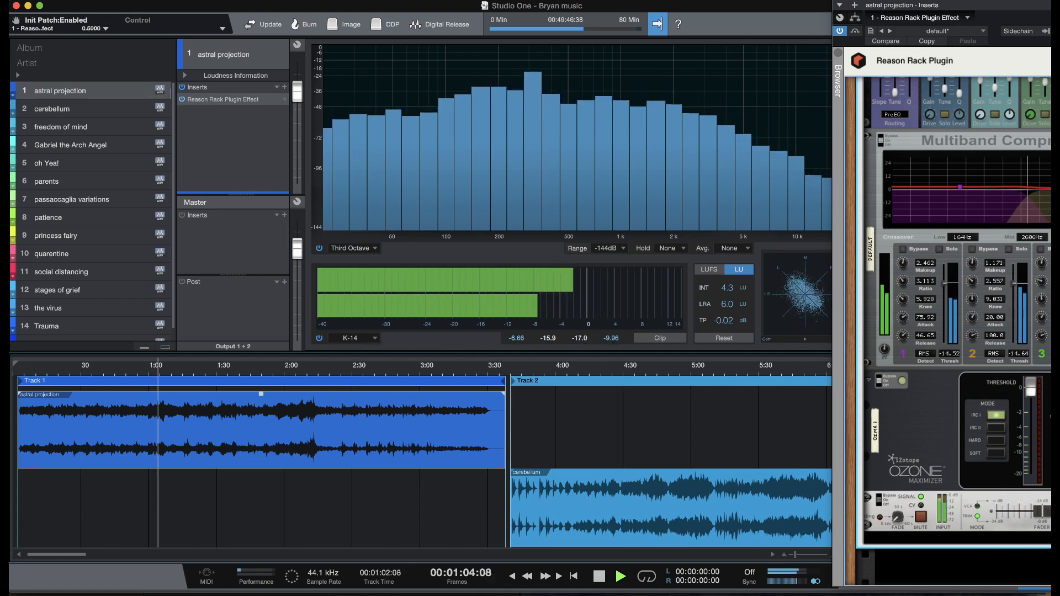
Lower the Ozone Maximizer's threshold to -3.8 during playback, keeping the K-14 meter in view for the final adjustment.
drag(999, 5, 785, 5)
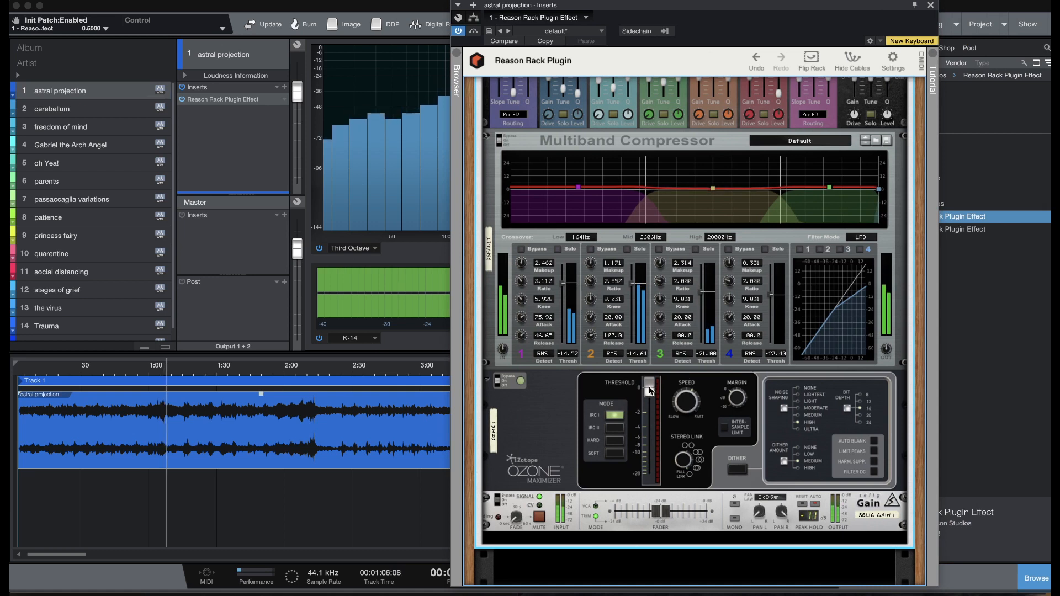
drag(649, 399, 649, 405)
drag(649, 409, 648, 420)
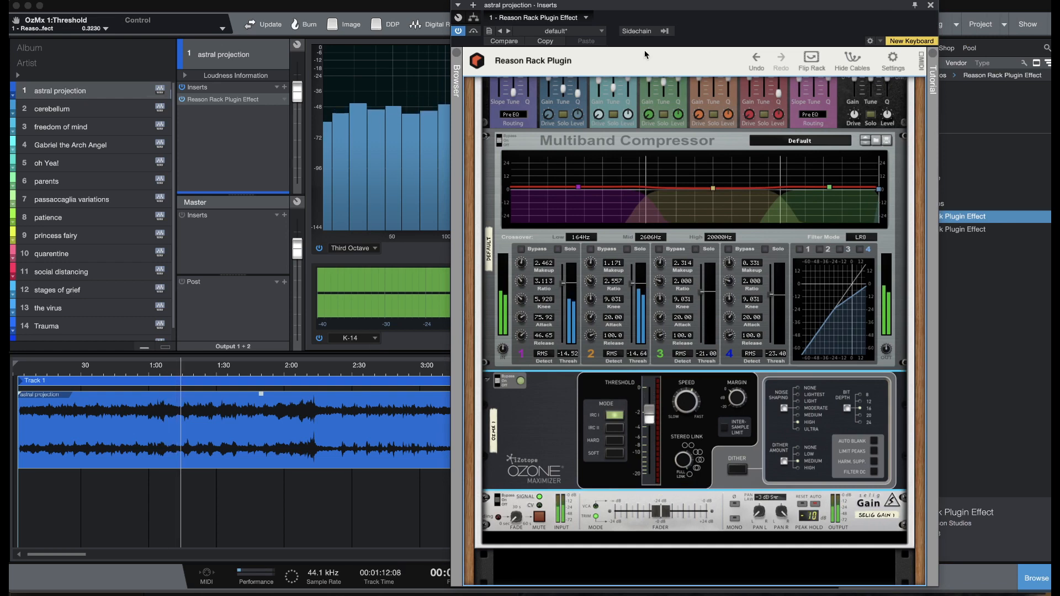
drag(665, 3, 972, 3)
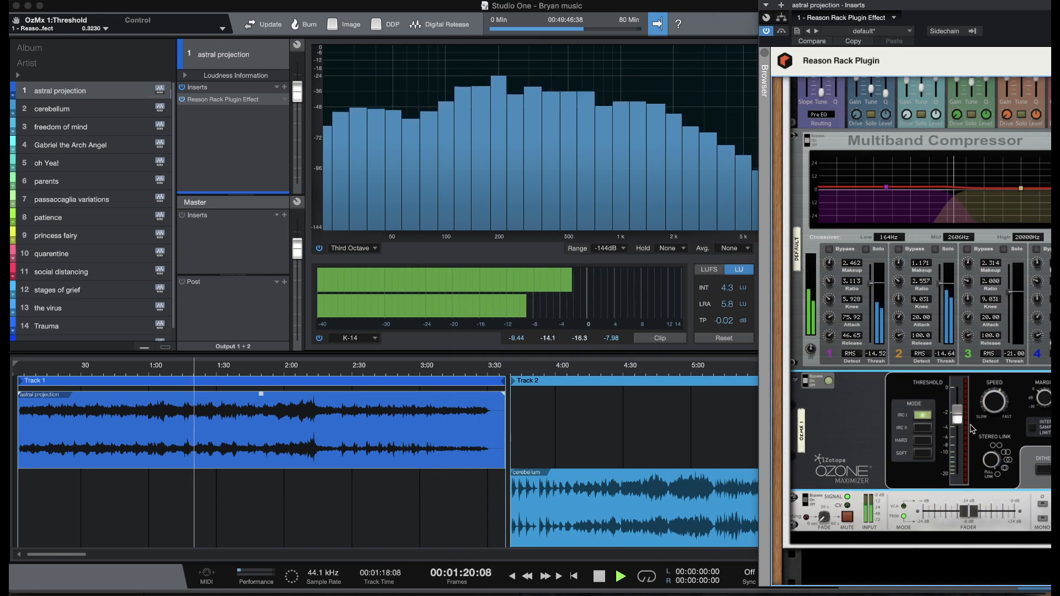
drag(958, 420, 958, 428)
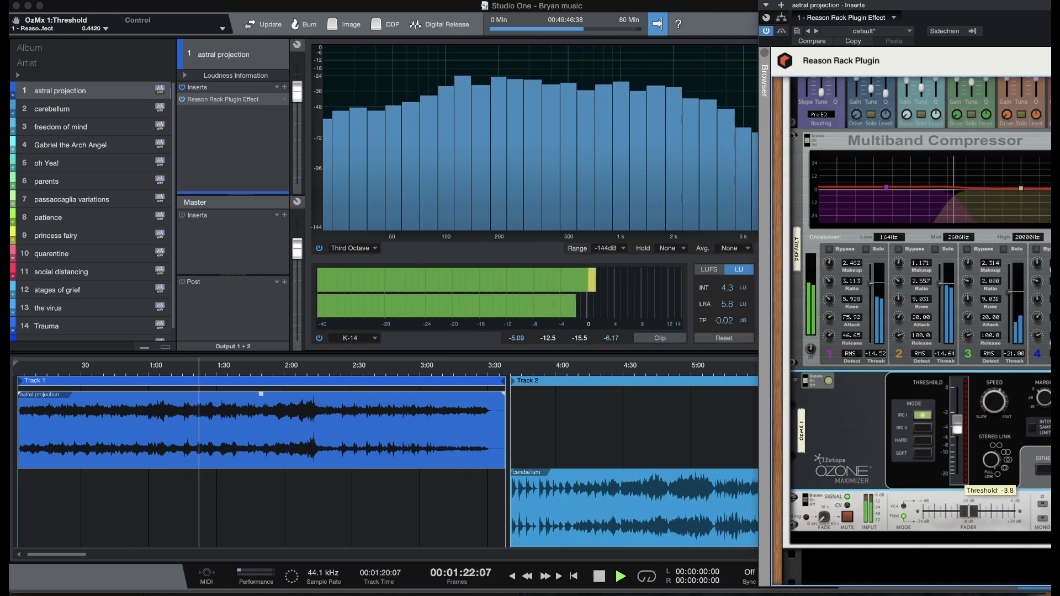
Bring the whole rack into view, and pause and resume astral projection to check the Maximizer and Selig Gain's peak hold.
drag(1048, 6, 712, 5)
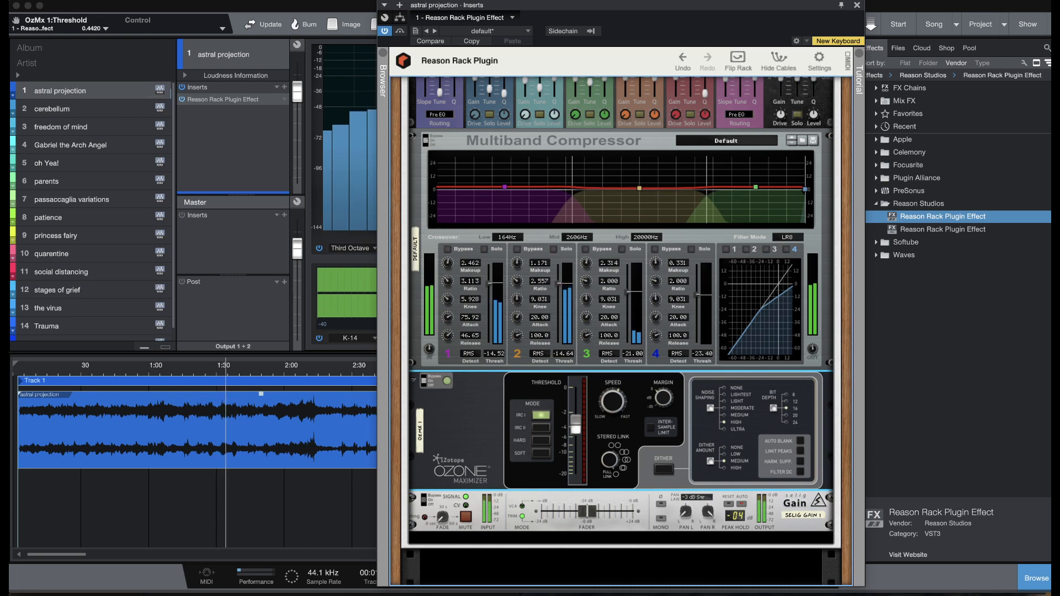
mouse_move(531, 8)
mouse_down()
mouse_move(664, 5)
mouse_move(534, 4)
mouse_up()
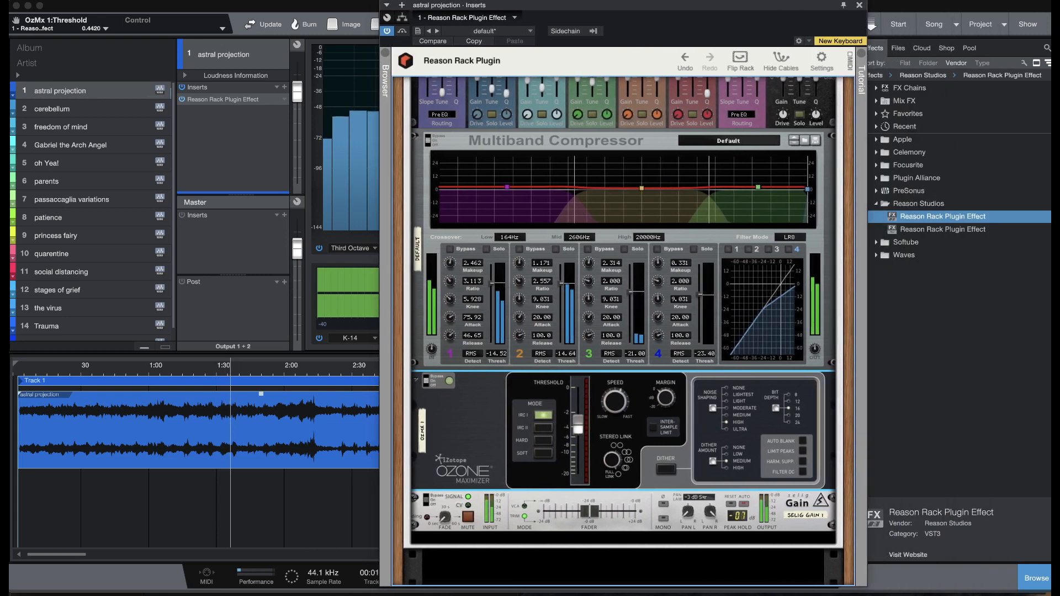
key(space)
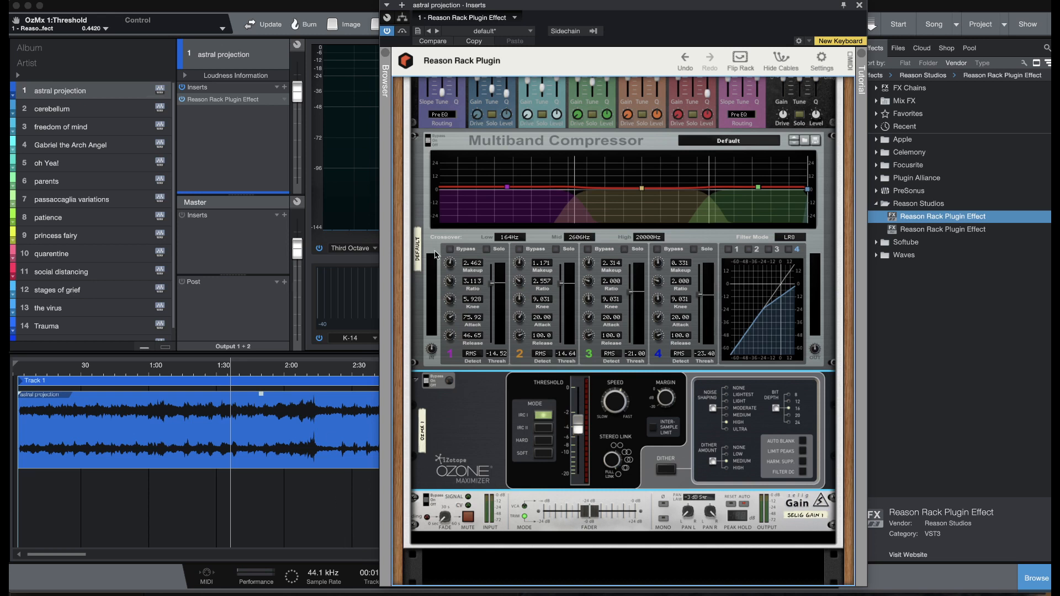
key(space)
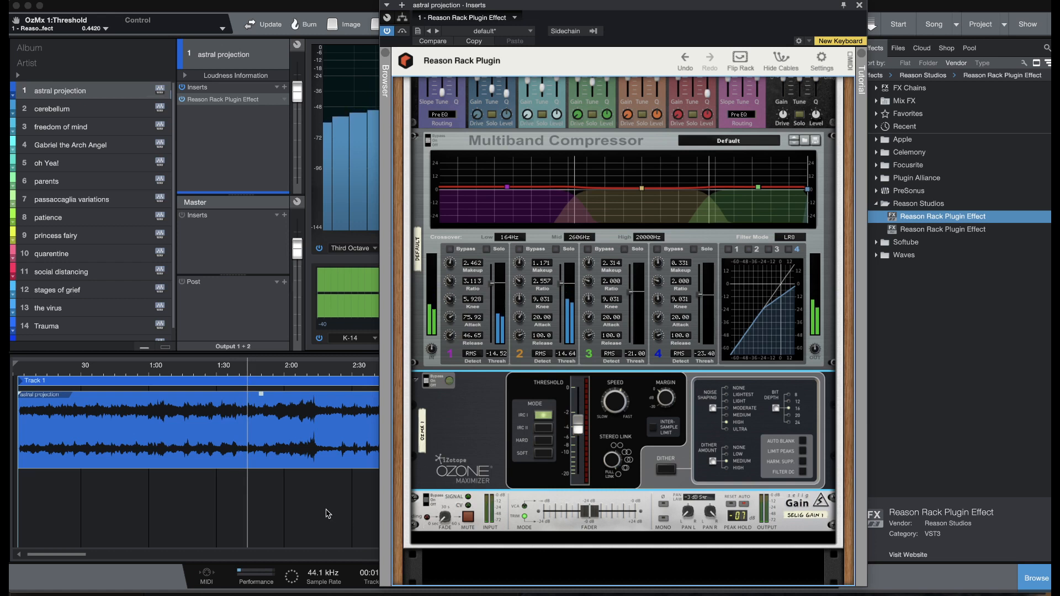
key(space)
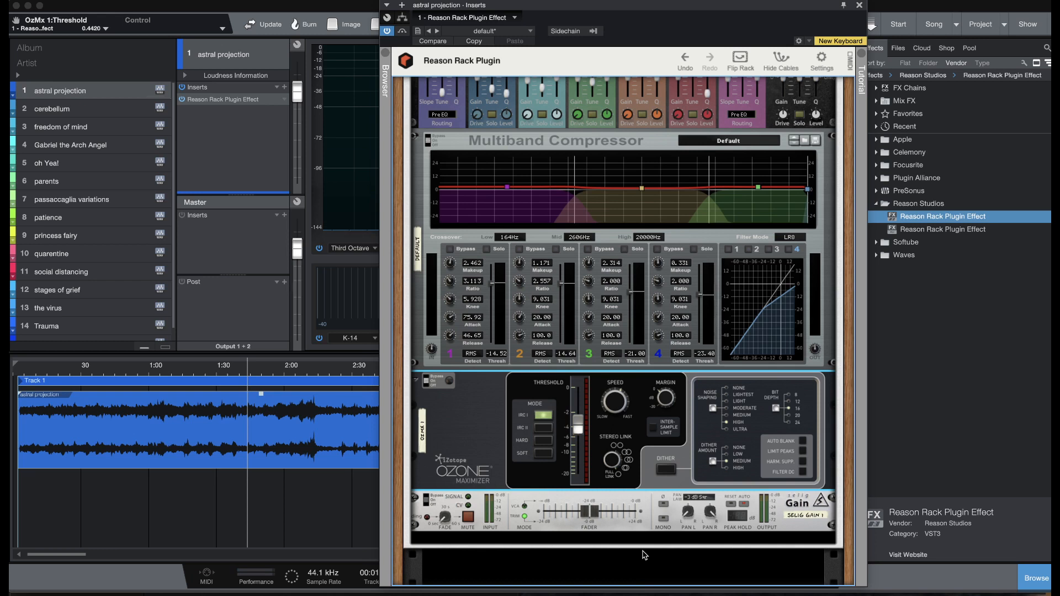
key(space)
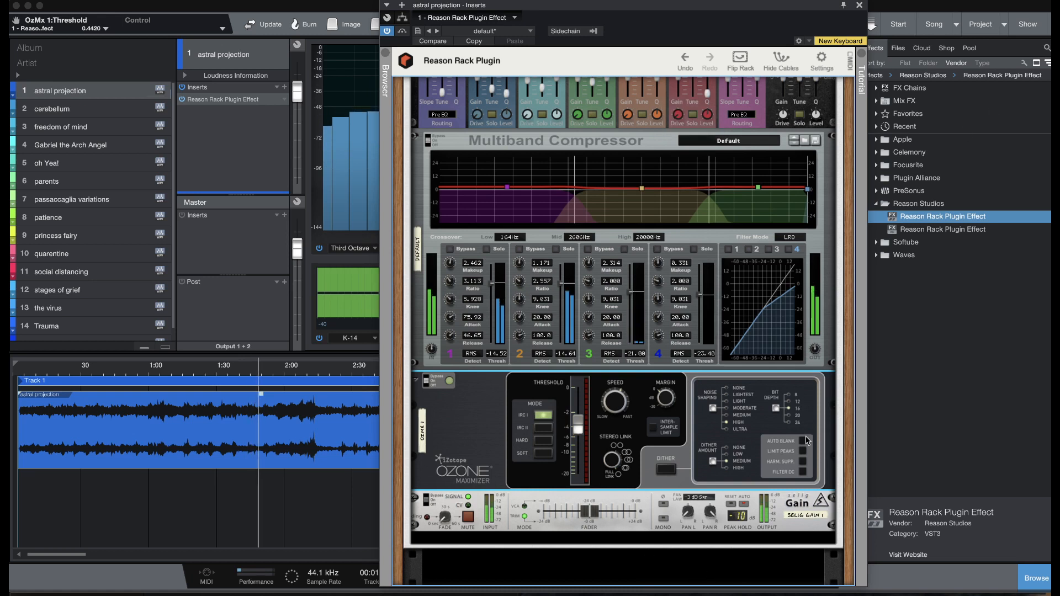
Try the K-20 scale on the level meter during playback, set it to Peak/RMS, and stop the track.
drag(734, 8, 178, 8)
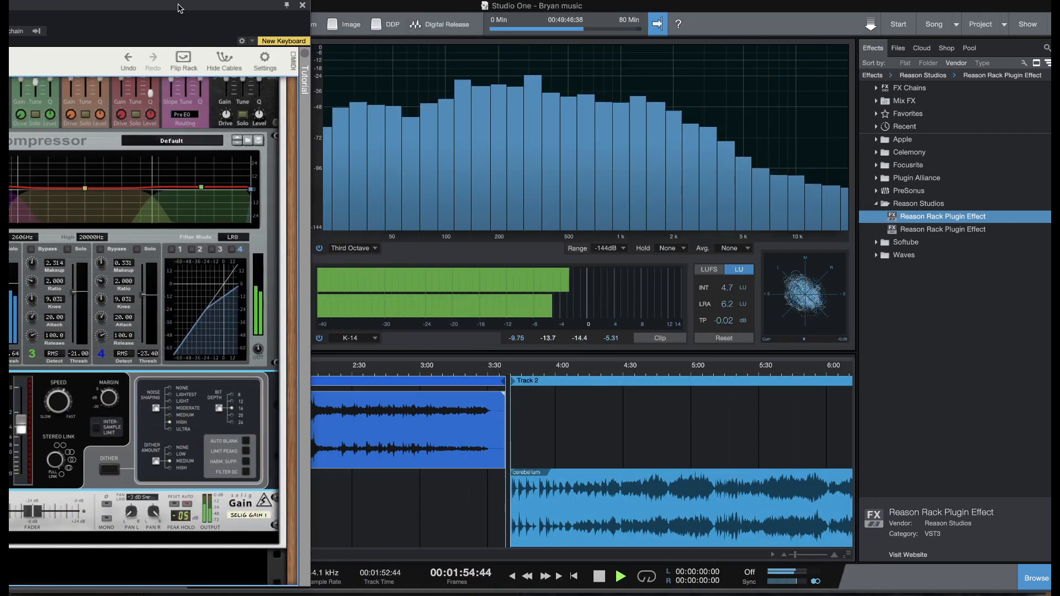
drag(177, 8, 975, 15)
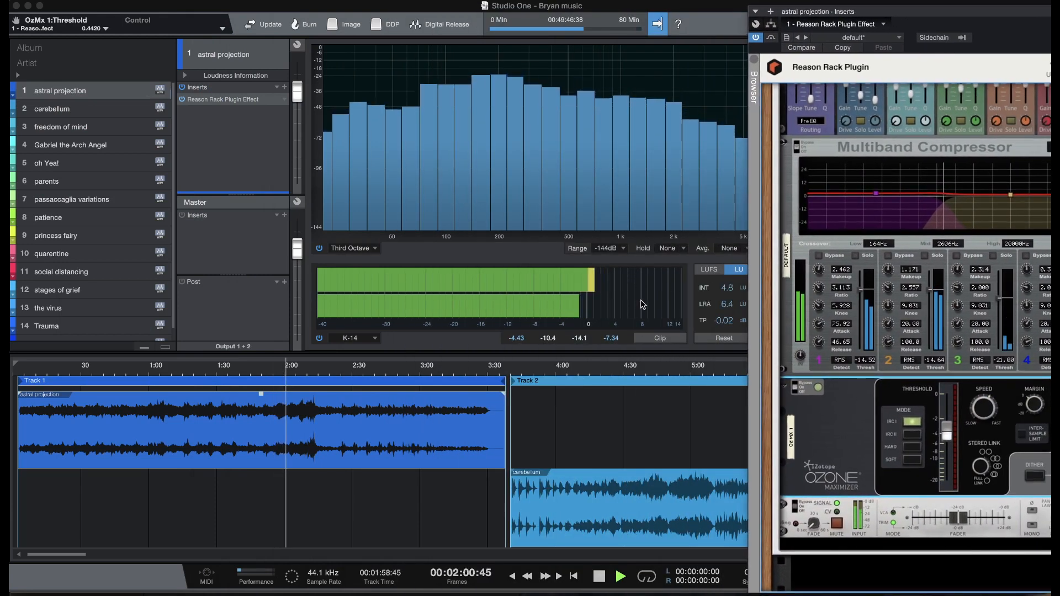
click(373, 338)
click(379, 363)
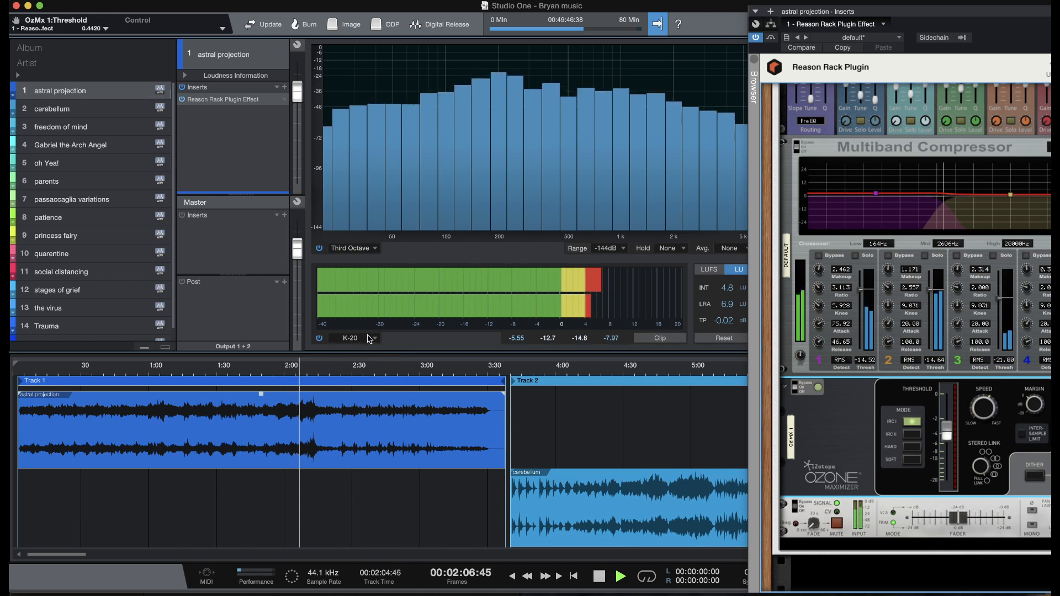
click(376, 339)
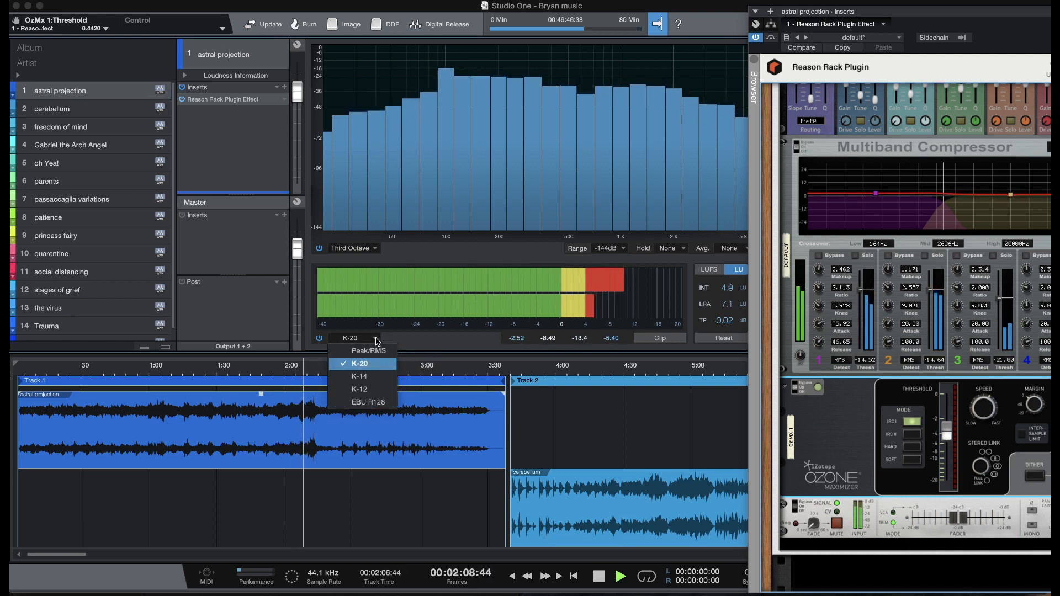
click(369, 351)
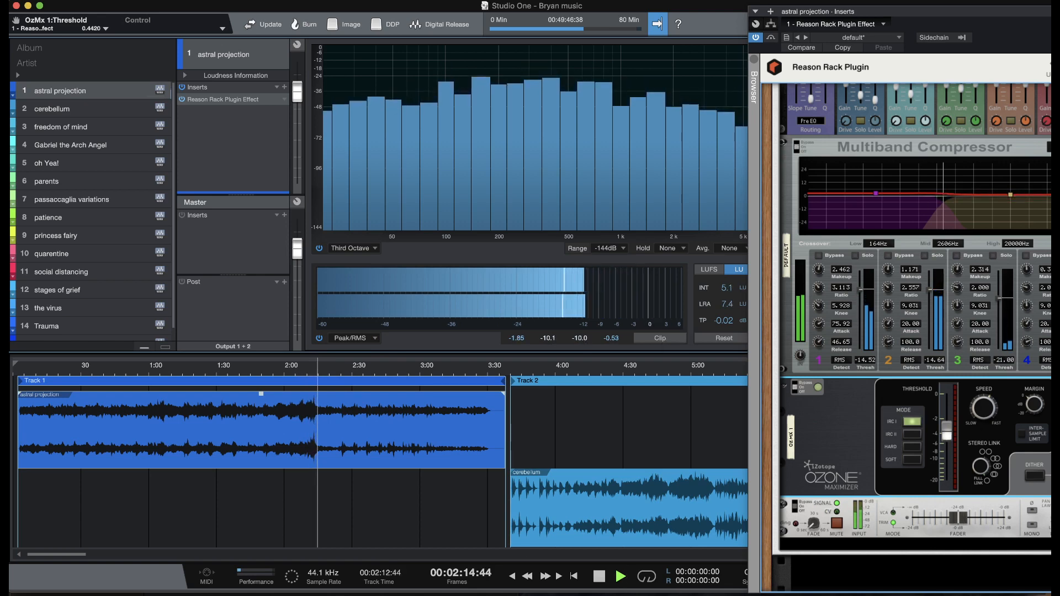
mouse_move(1043, 12)
mouse_down()
mouse_move(826, 7)
mouse_move(1048, 7)
mouse_up()
click(599, 576)
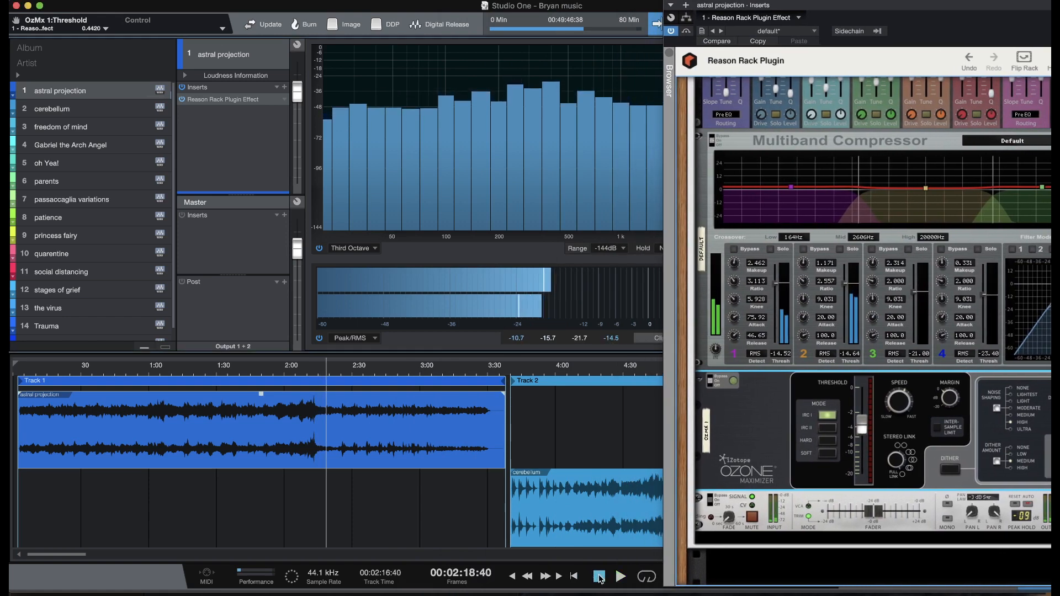
Replay astral projection from about 1:56 through the loudest passage, checking the rack's output and the Peak/RMS meter, and stop.
click(277, 366)
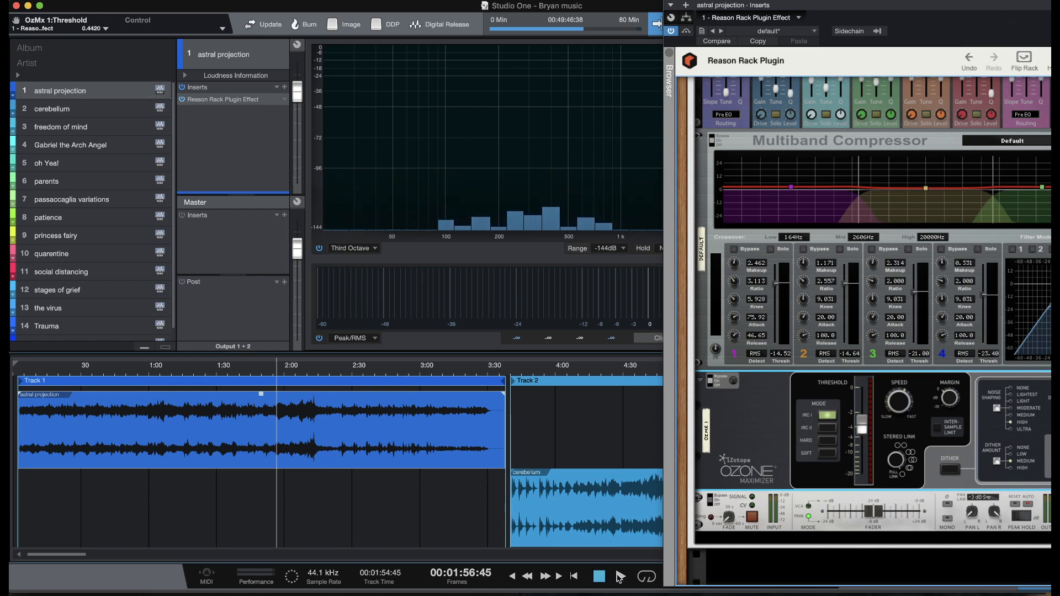
key(space)
drag(1048, 3, 808, 3)
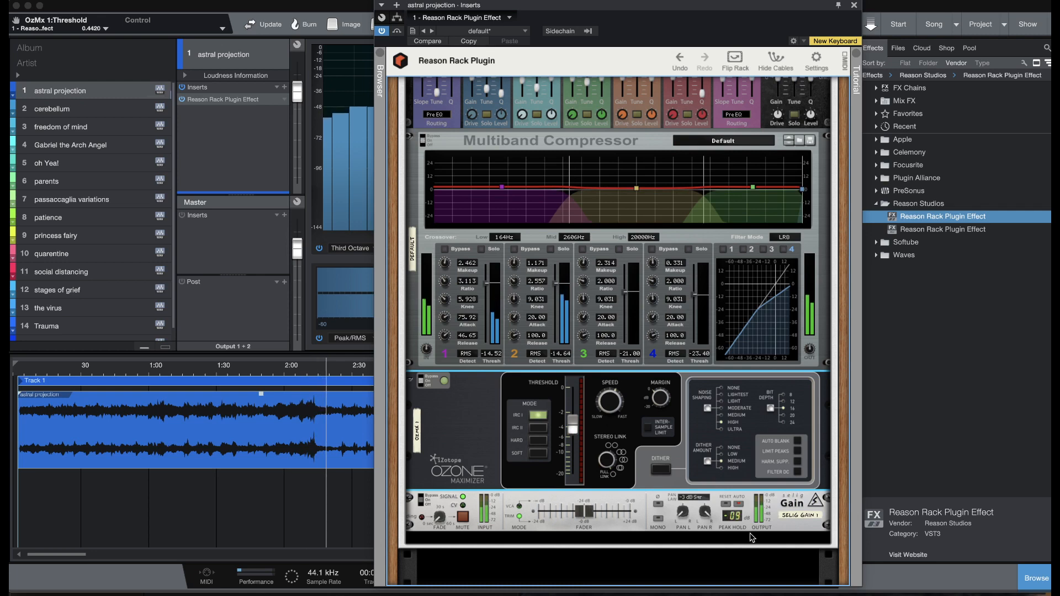
drag(715, 6, 1059, 5)
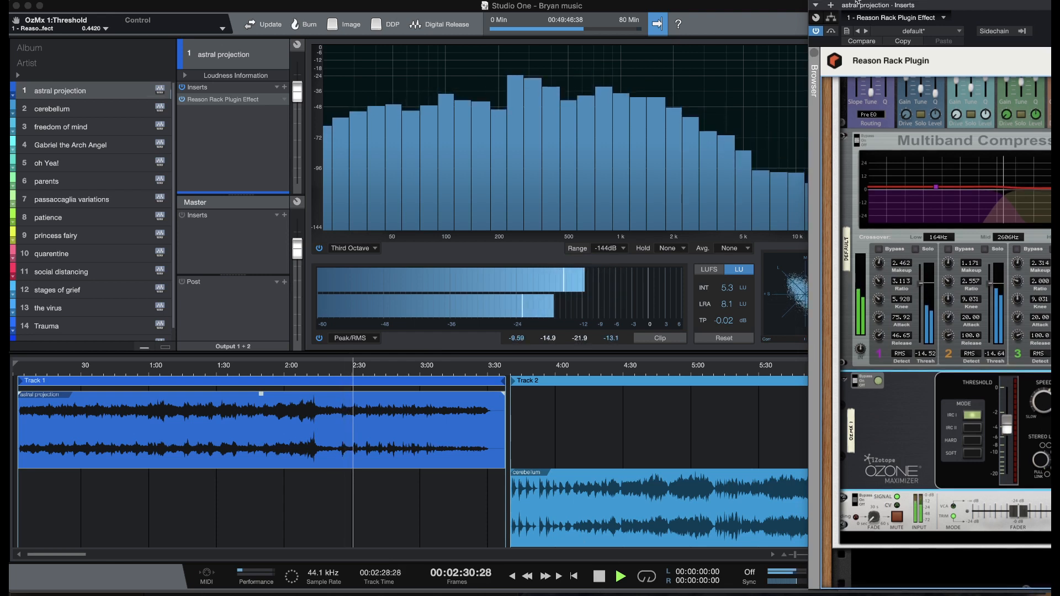
drag(999, 5, 807, 2)
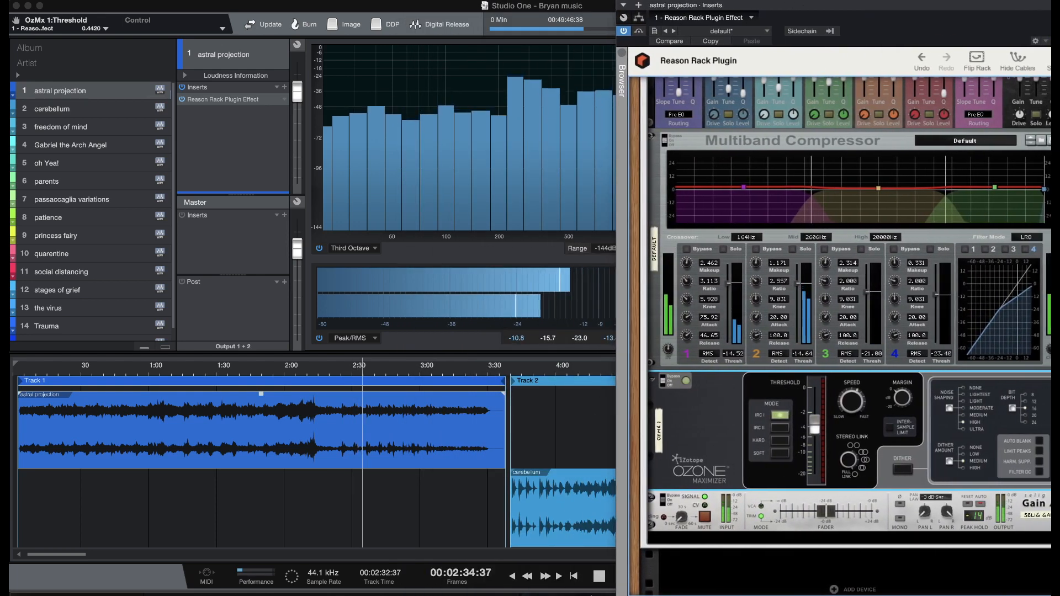
click(599, 577)
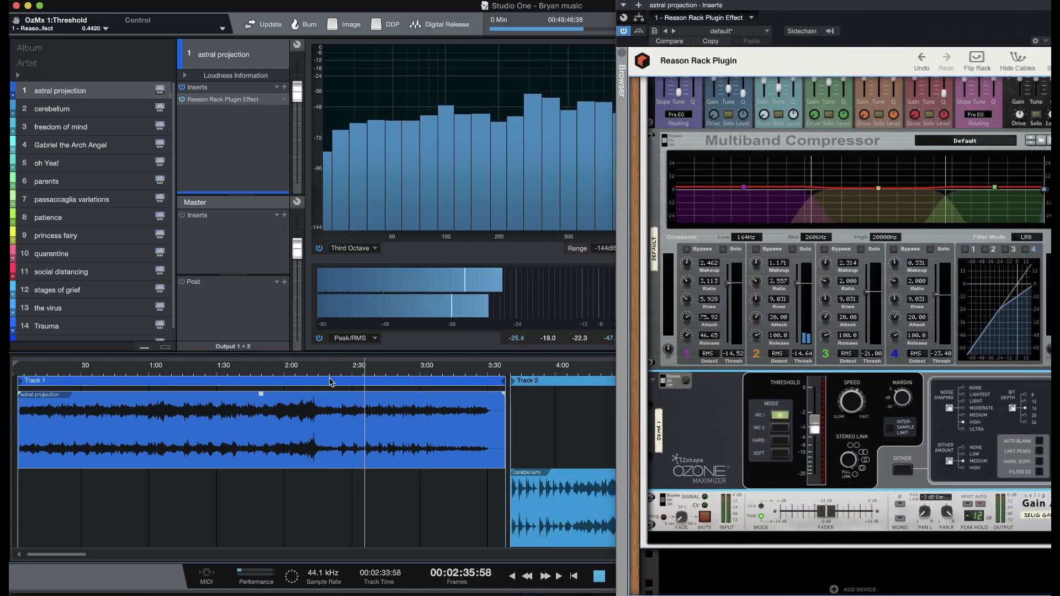
Play astral projection from about 2:24, compare it with the Combinator's Bypass All FX on and off, close the plug-in and stop.
click(340, 367)
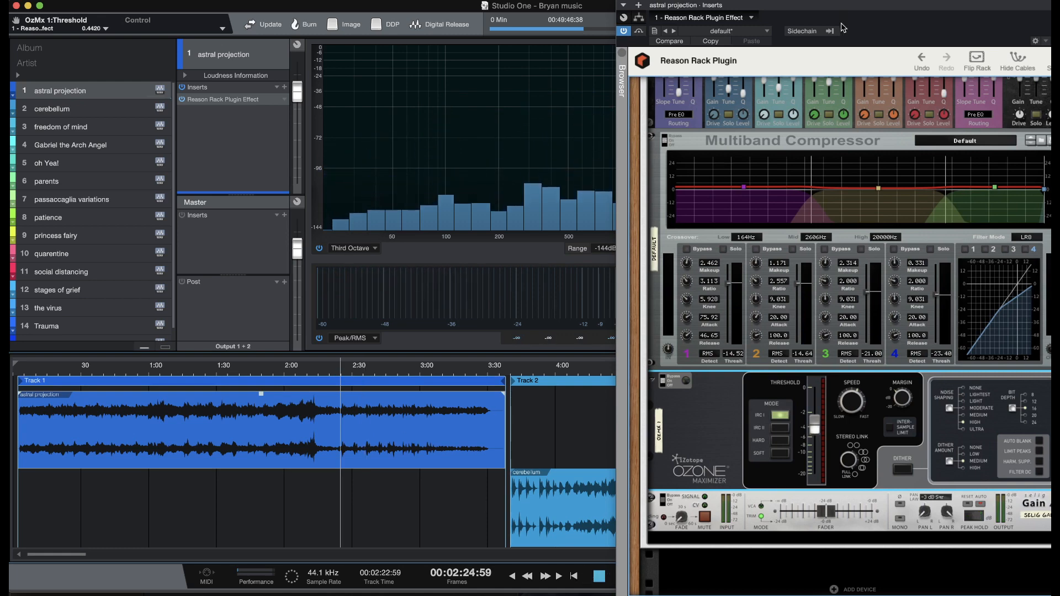
drag(843, 12, 917, 12)
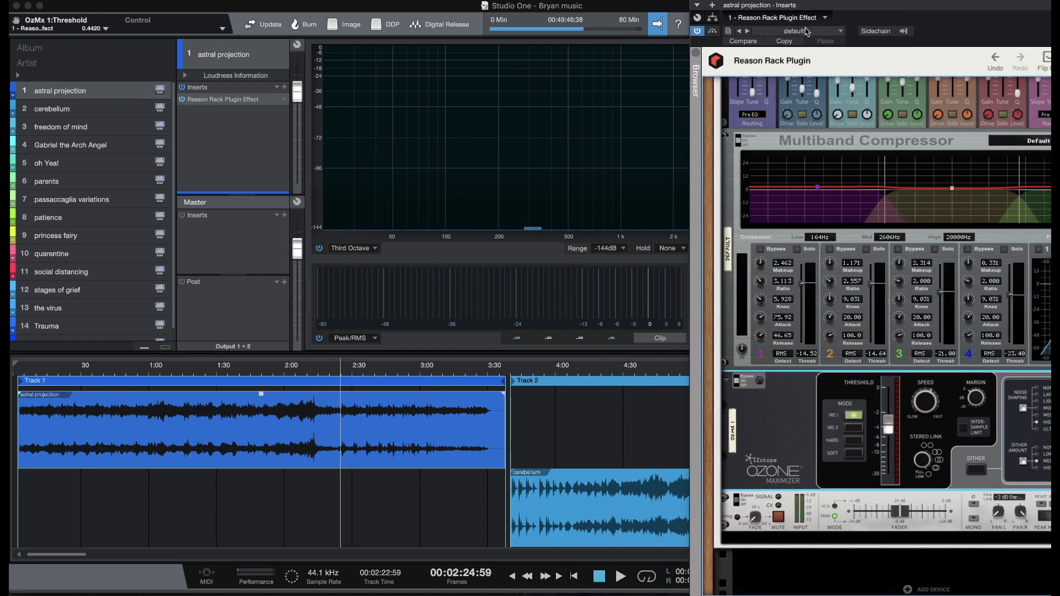
click(620, 577)
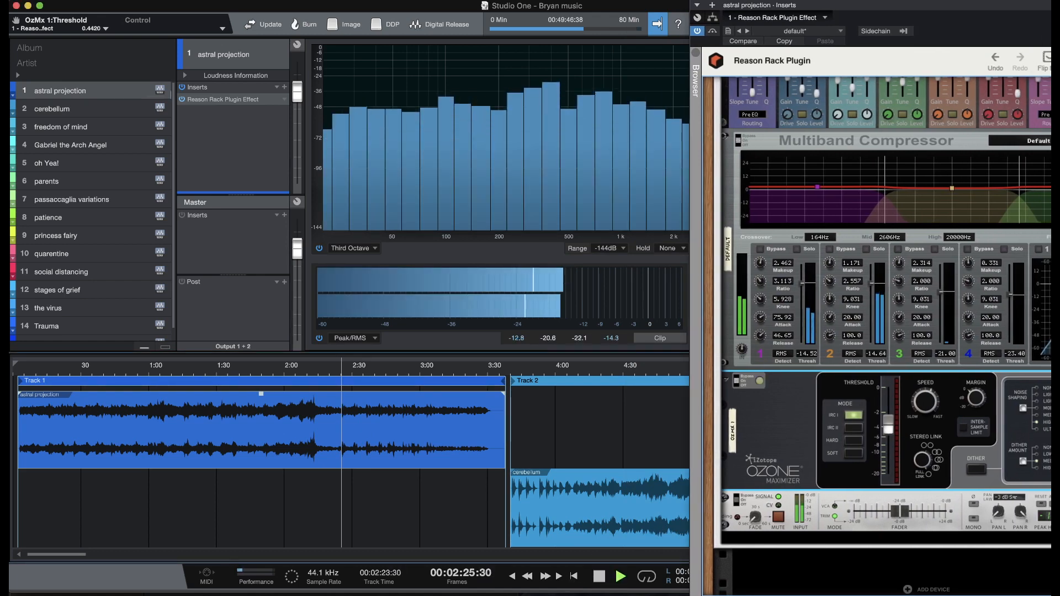
drag(1030, 11, 638, 7)
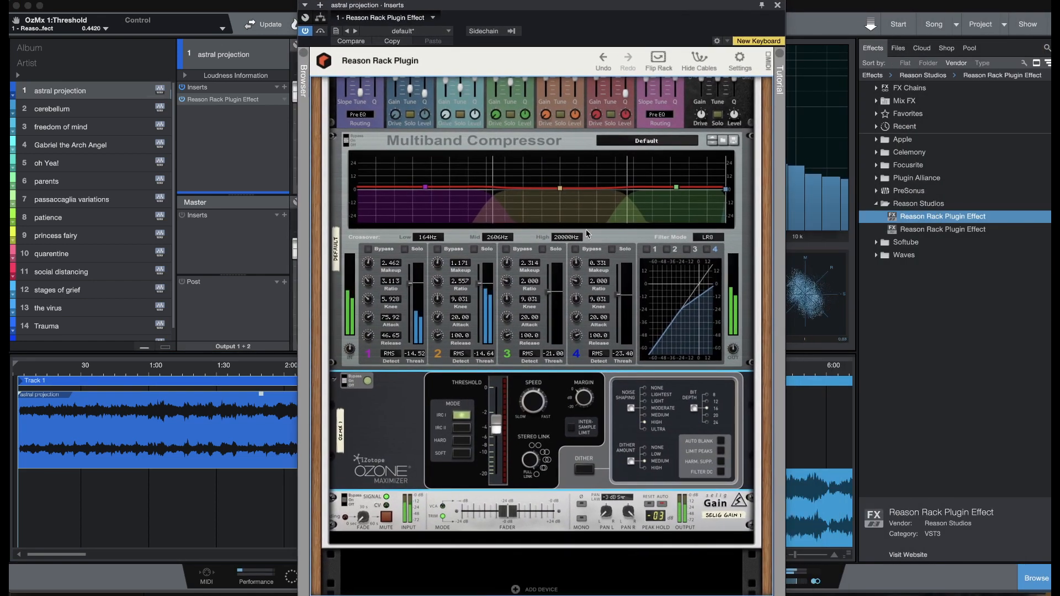
scroll(591, 255, up, 5)
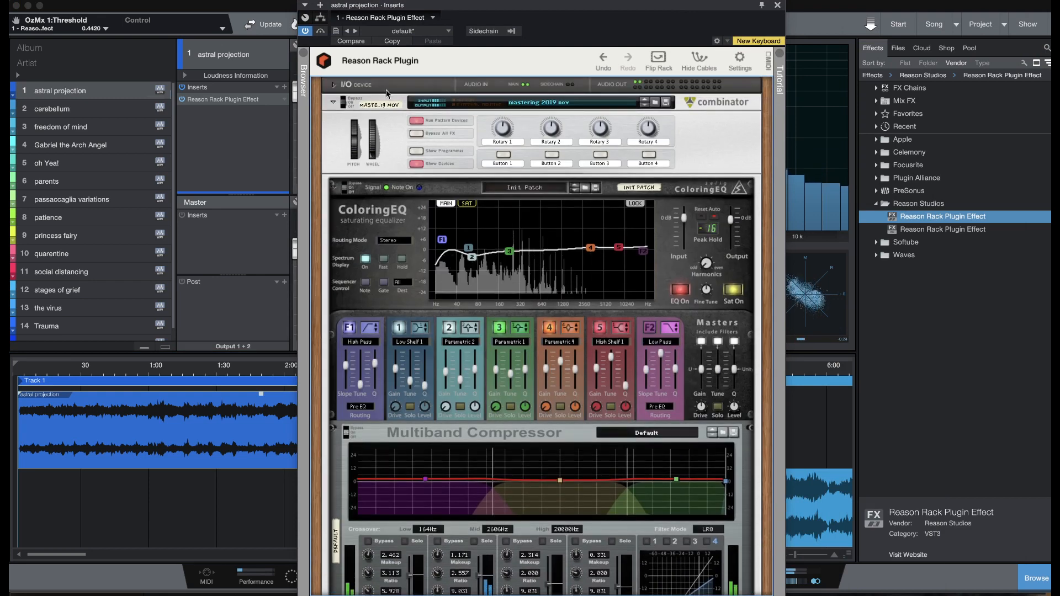
click(416, 132)
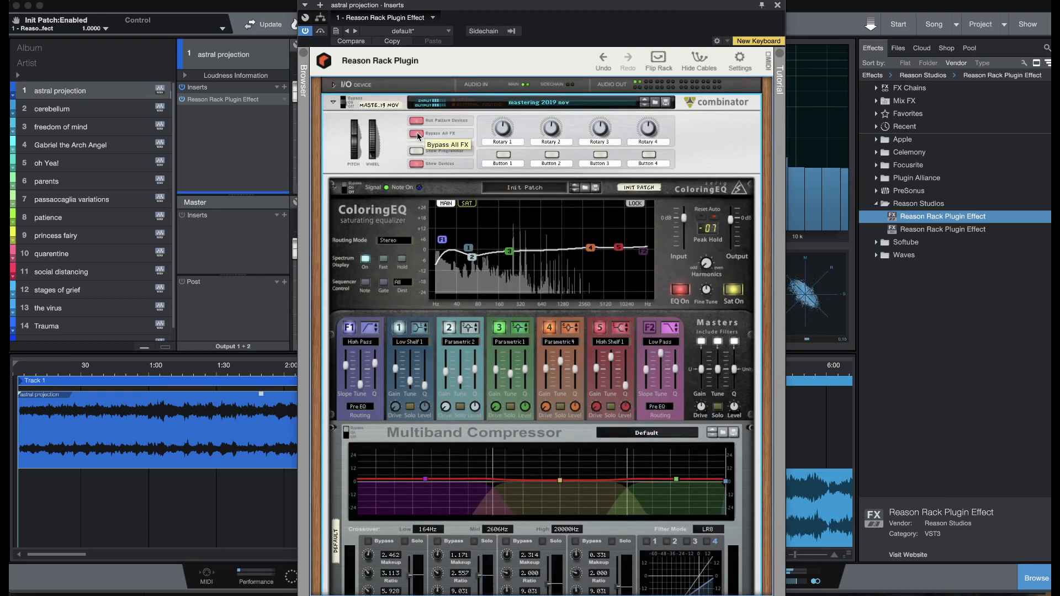
click(416, 133)
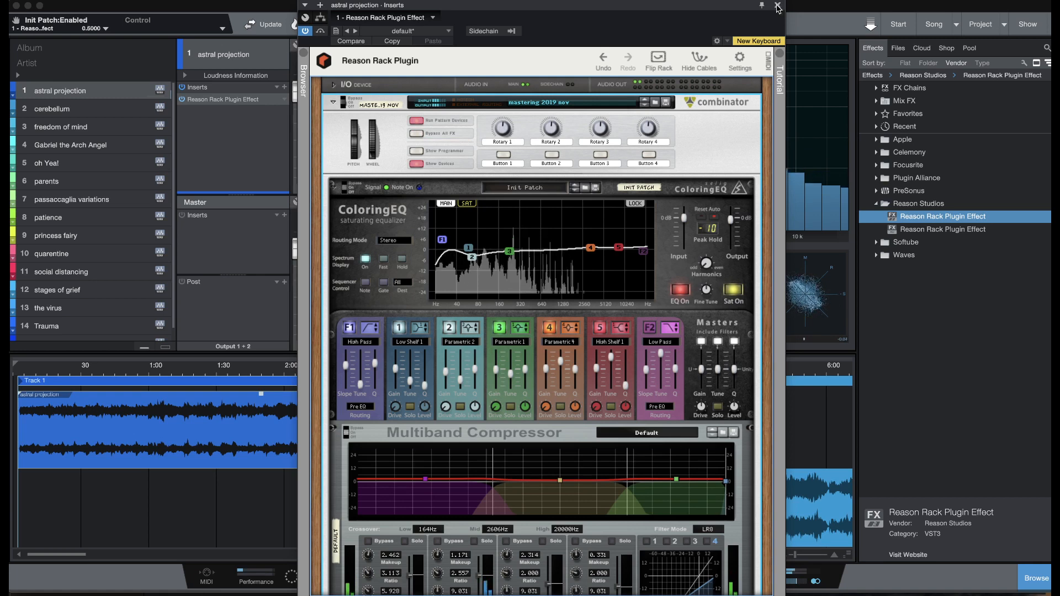
click(777, 4)
click(599, 577)
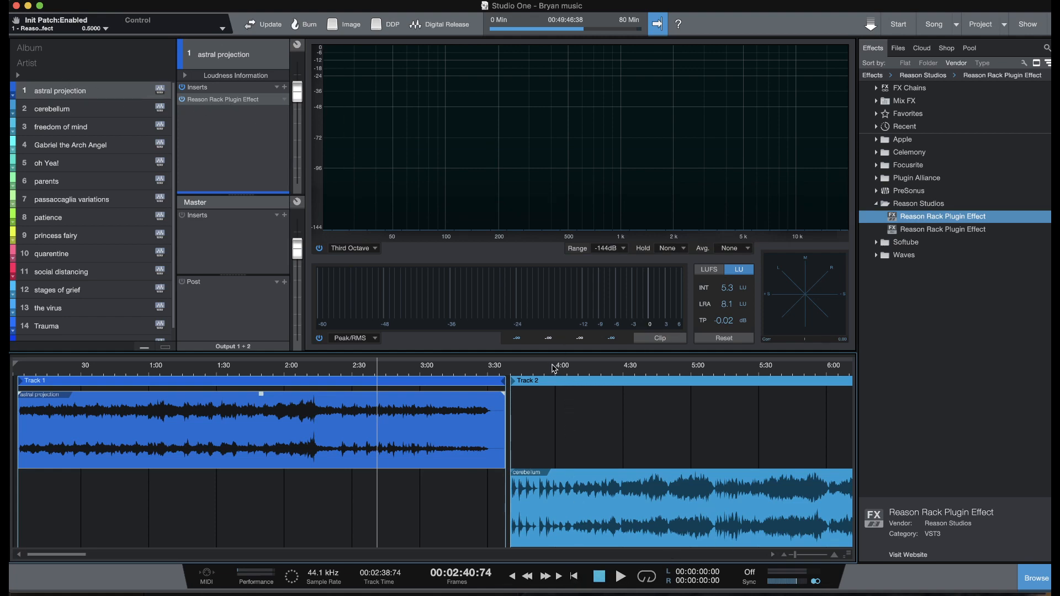
Show the whole album's tracks in the timeline, and zoom back in to the first four tracks.
drag(552, 366, 547, 329)
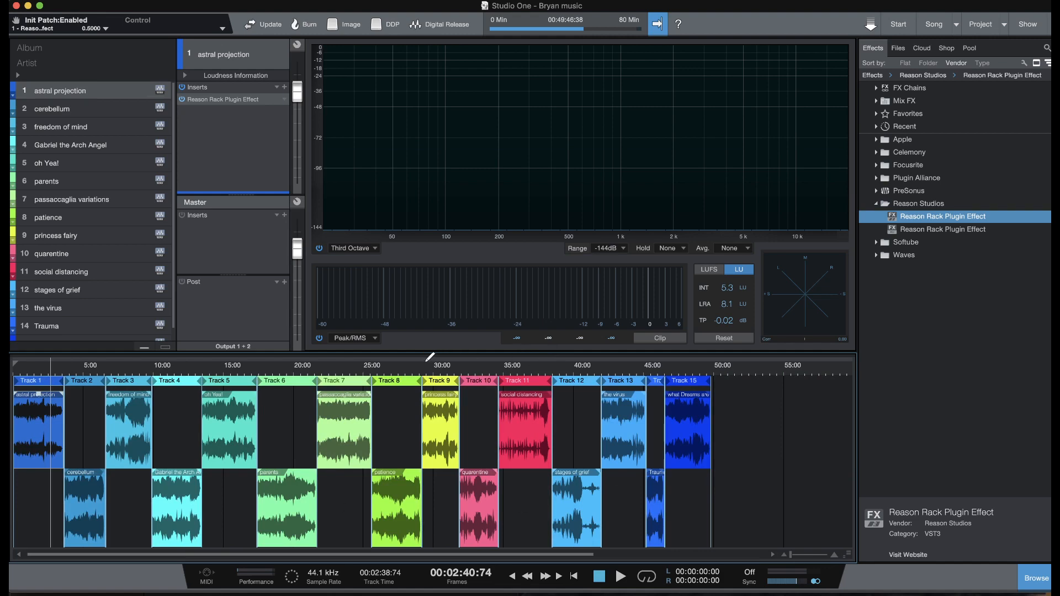
drag(422, 371, 442, 391)
scroll(505, 435, left, 20)
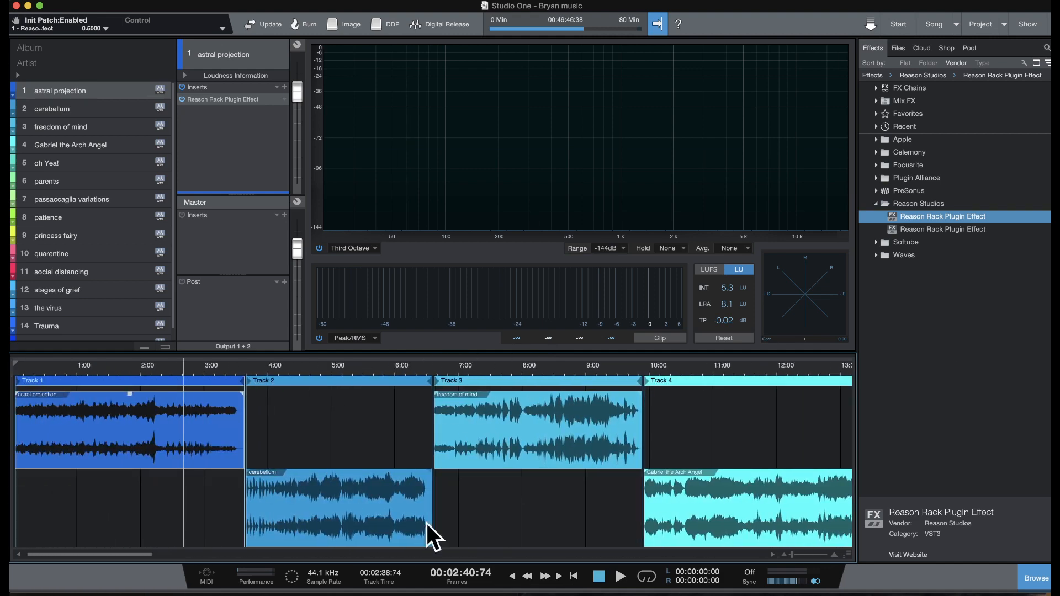
Reopen astral projection's Reason Rack insert, review the mastering chain from the ColoringEQ to Selig Gain, and close the plug-in.
click(242, 101)
scroll(711, 506, down, 5)
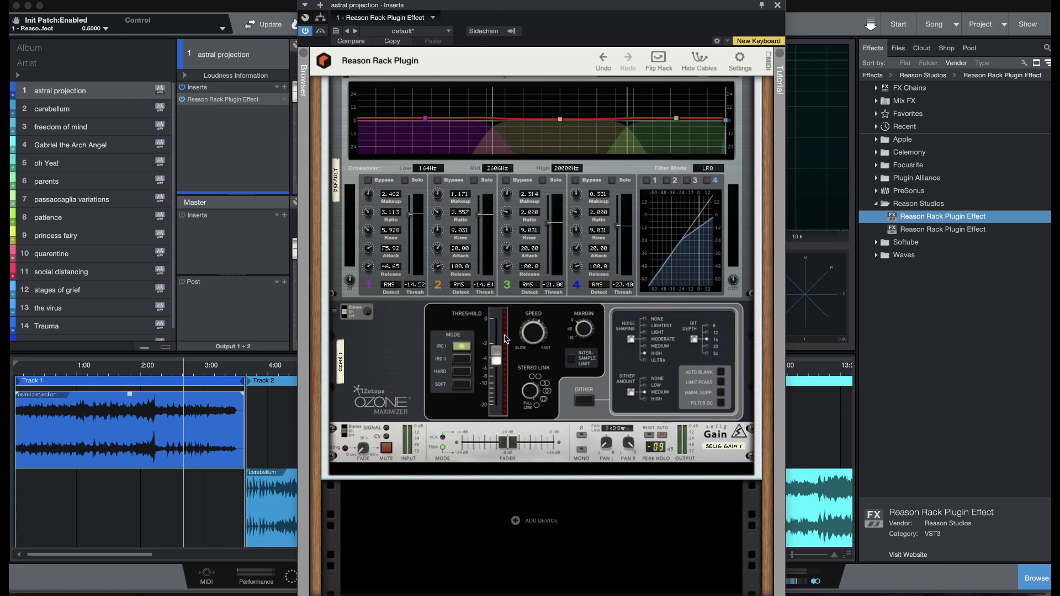
scroll(506, 327, up, 6)
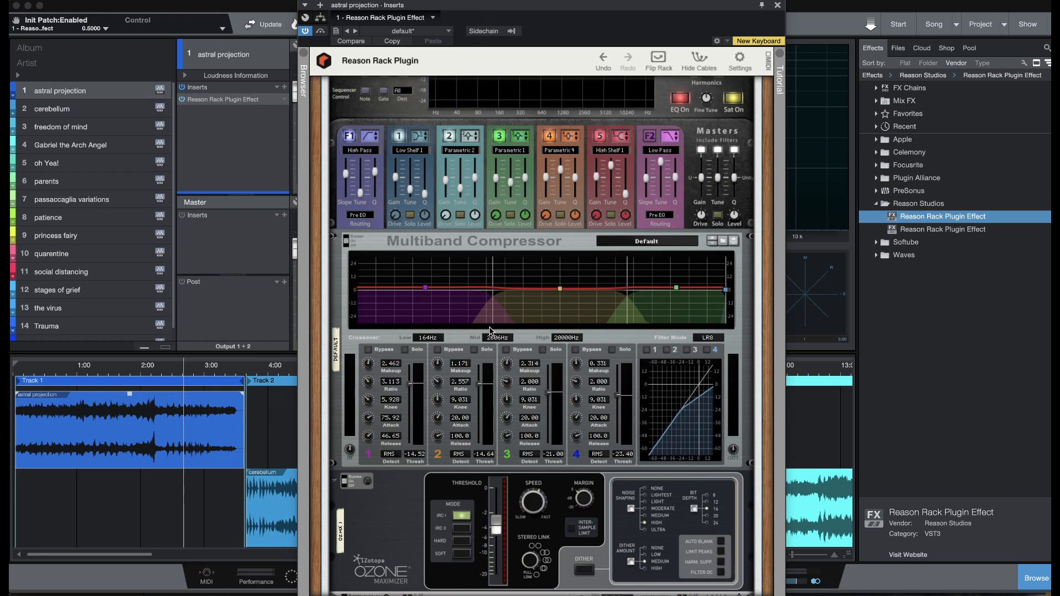
scroll(492, 331, up, 5)
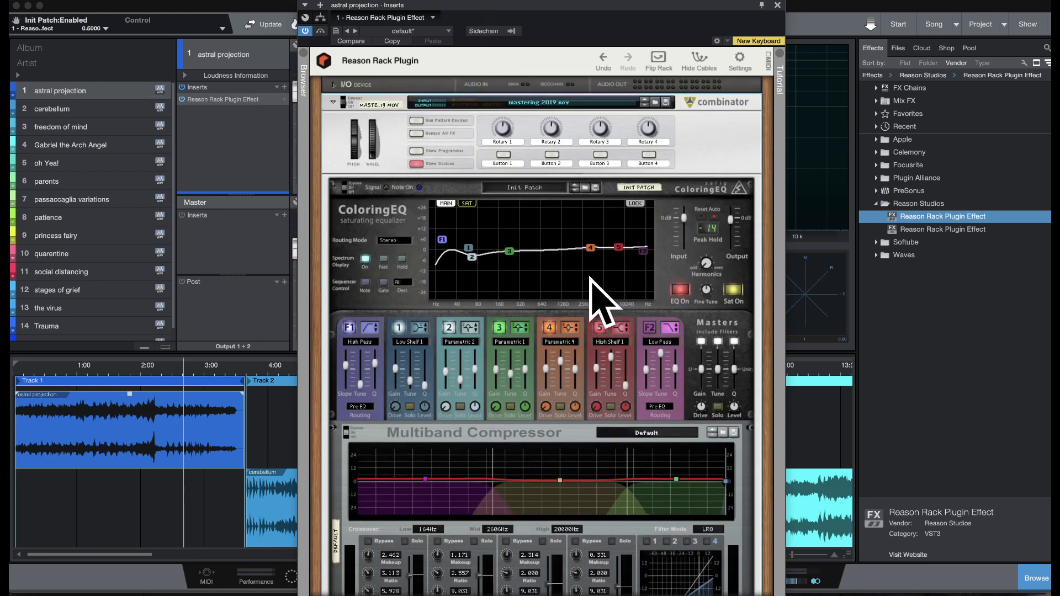
scroll(552, 339, down, 6)
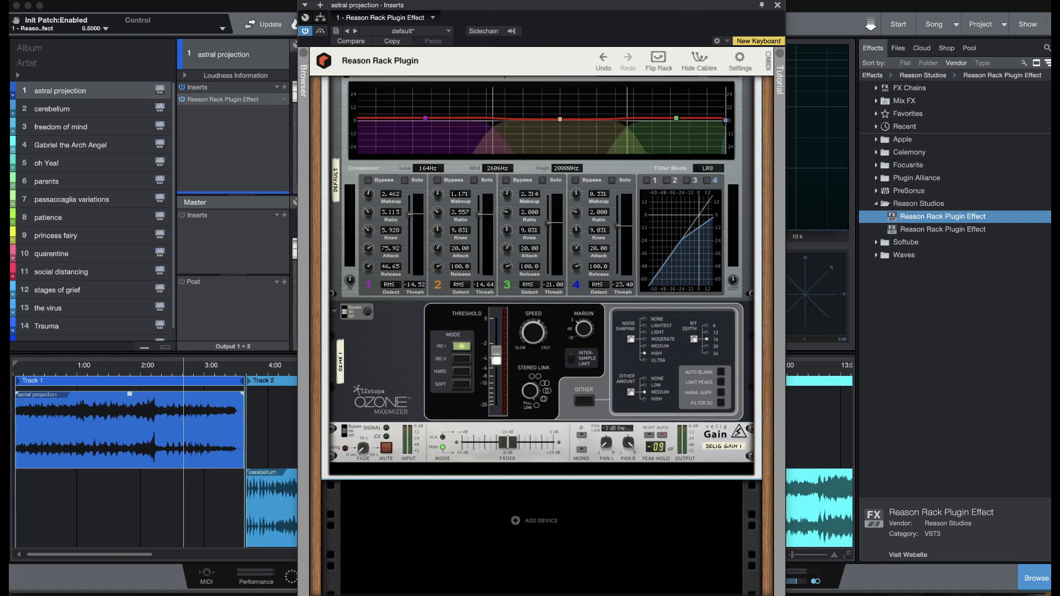
click(777, 6)
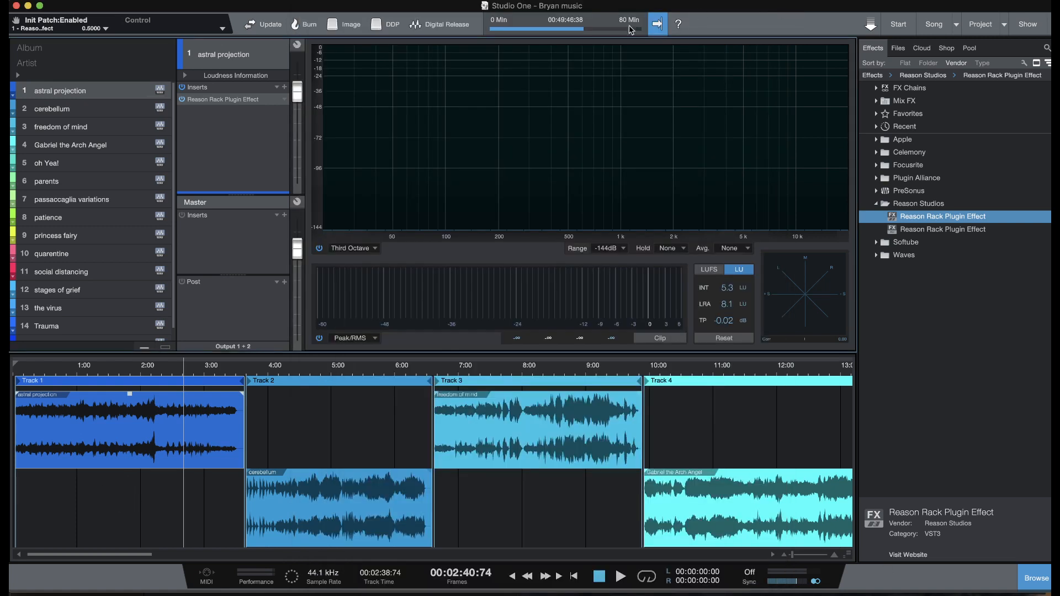